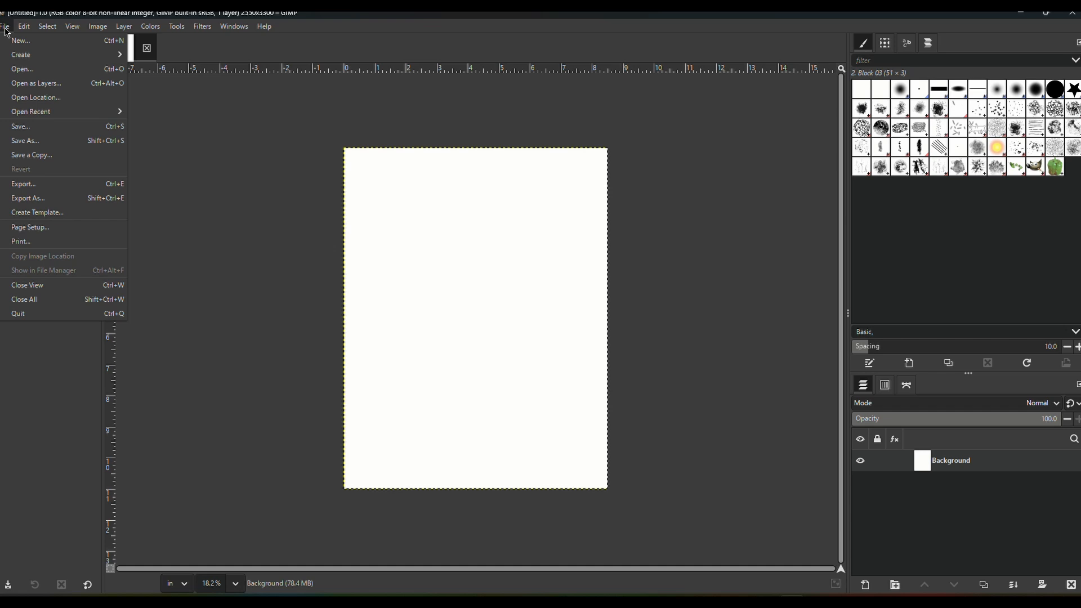
- Open kate_stardewvalley.png from the recent files as a separate image
left_click(23, 69)
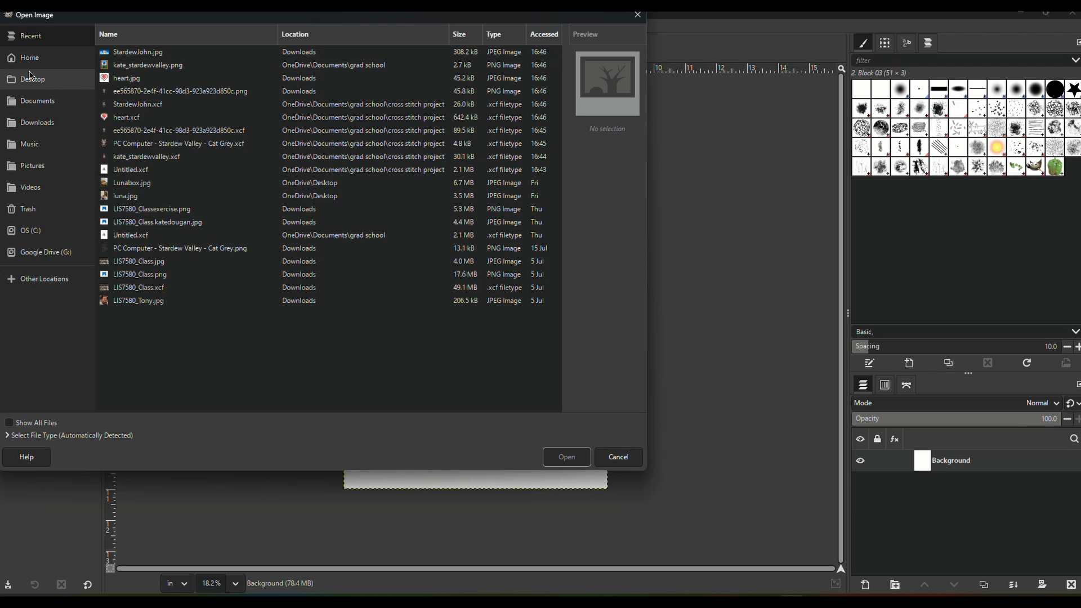
left_click(161, 68)
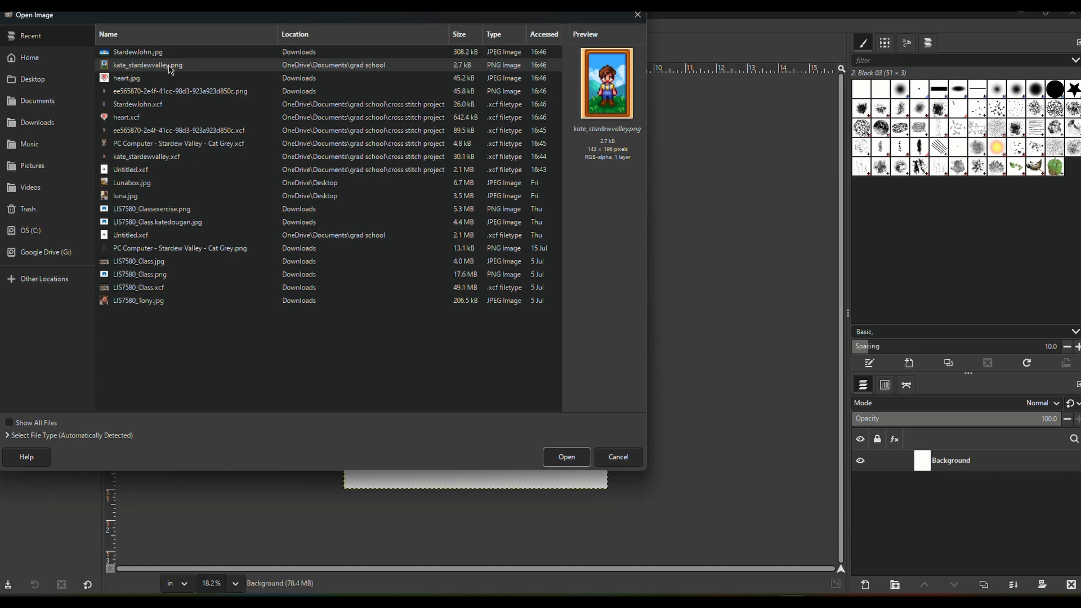
double_click(171, 67)
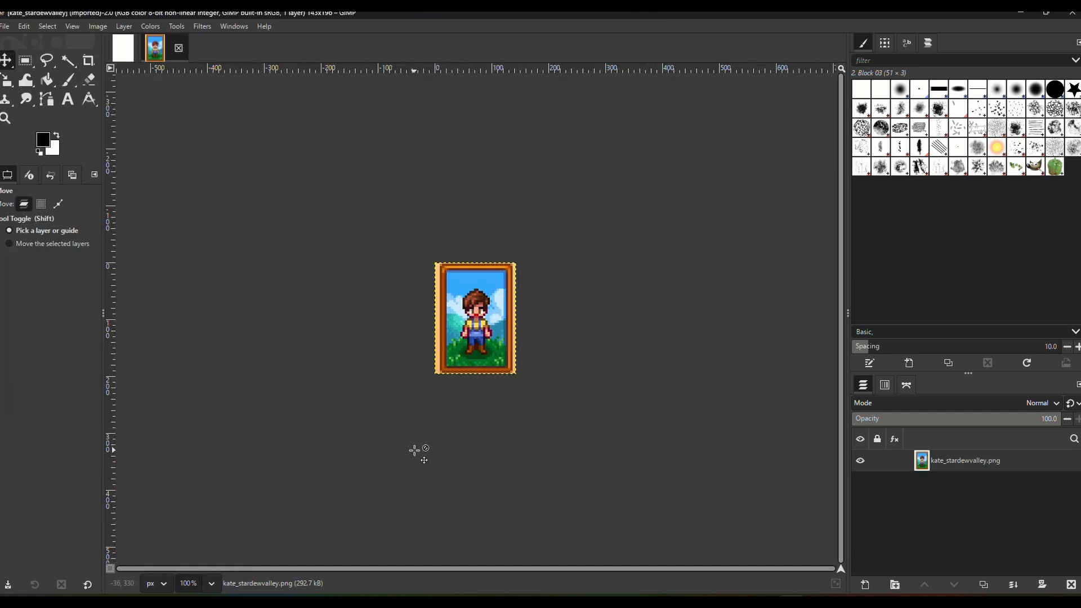
- Trace a closed path around the character's whole outline with the Paths tool, starting and ending between the boots
left_click(212, 584)
left_click(209, 486)
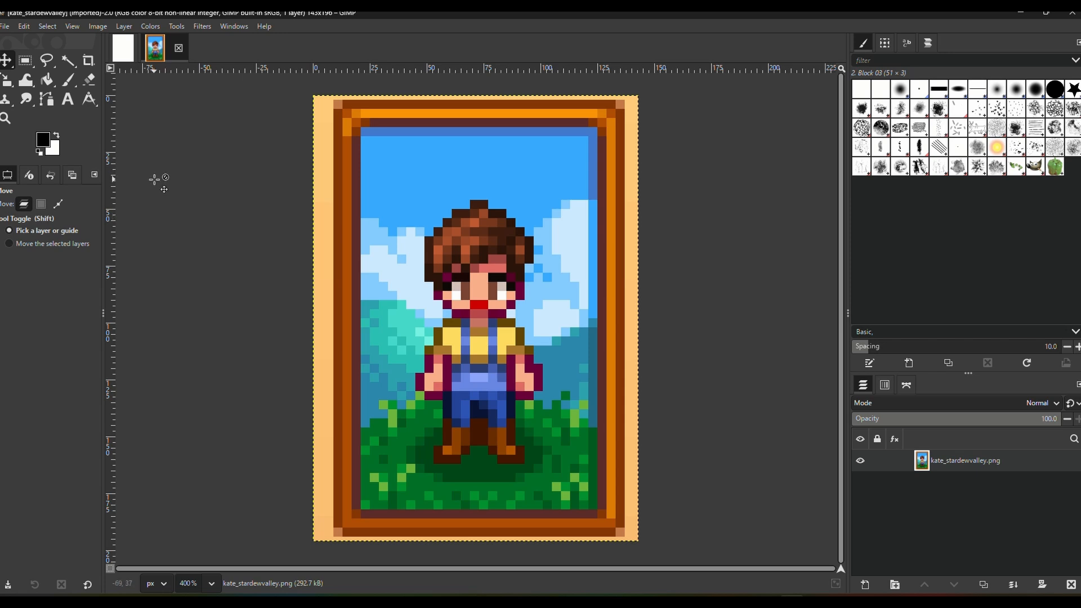
left_click(49, 102)
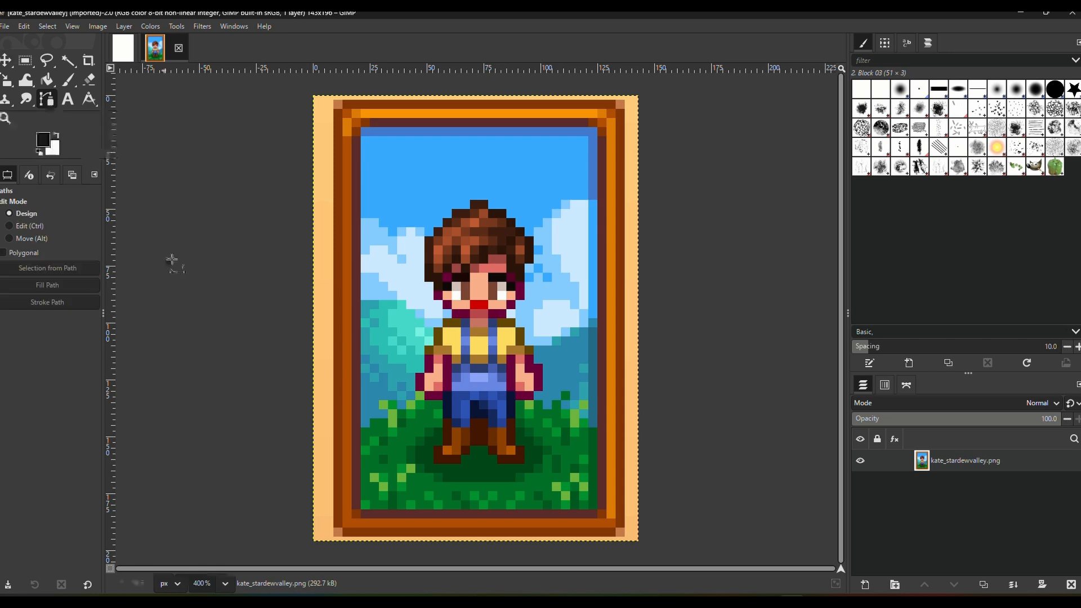
left_click(471, 455)
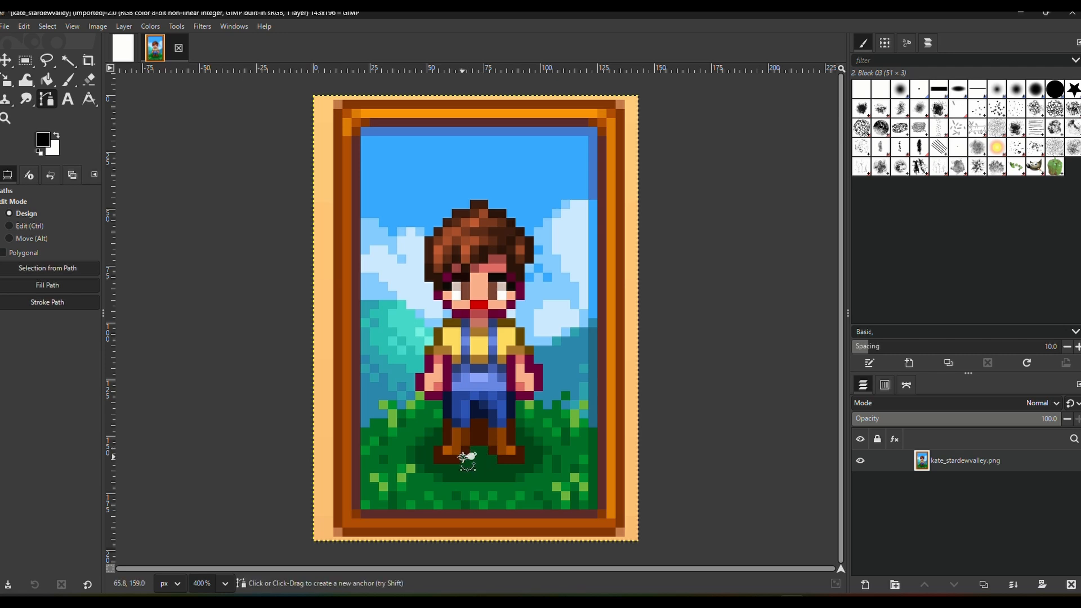
left_click(464, 466)
left_click(435, 468)
left_click(431, 448)
left_click(440, 442)
left_click(441, 406)
left_click(420, 395)
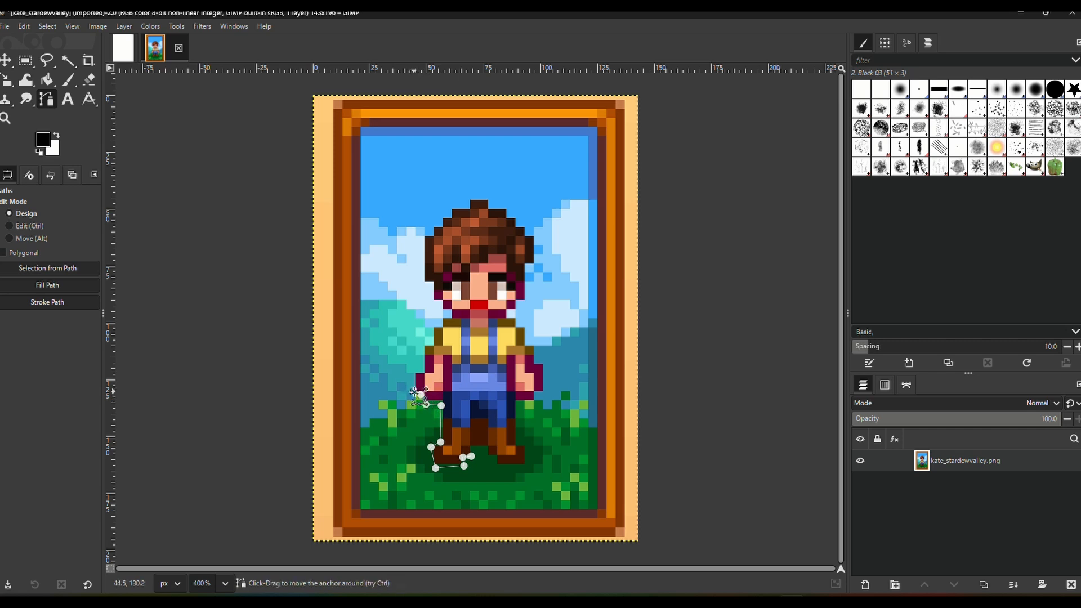
left_click(413, 392)
left_click(413, 374)
left_click(422, 370)
left_click(421, 346)
left_click(429, 343)
left_click(432, 325)
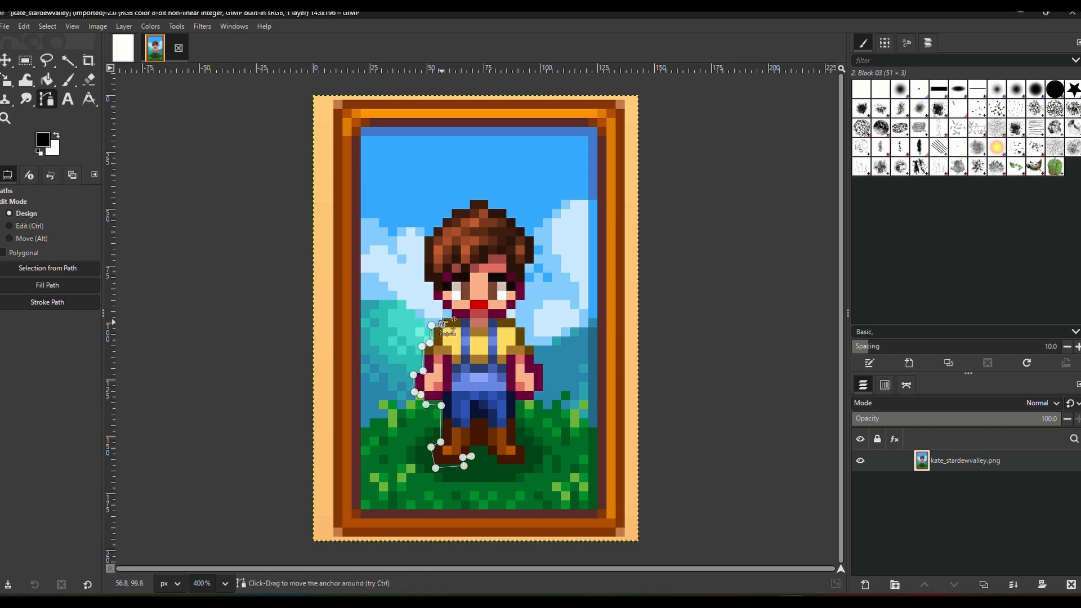
left_click(442, 316)
left_click(450, 317)
left_click(450, 313)
left_click(440, 311)
left_click(440, 303)
left_click(432, 302)
left_click(432, 294)
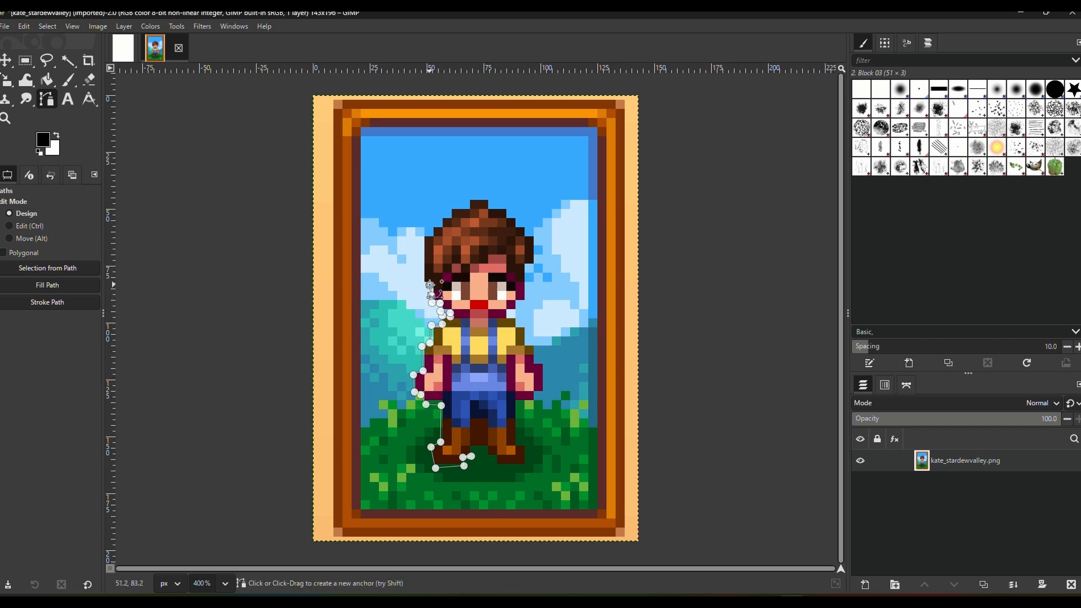
left_click(418, 284)
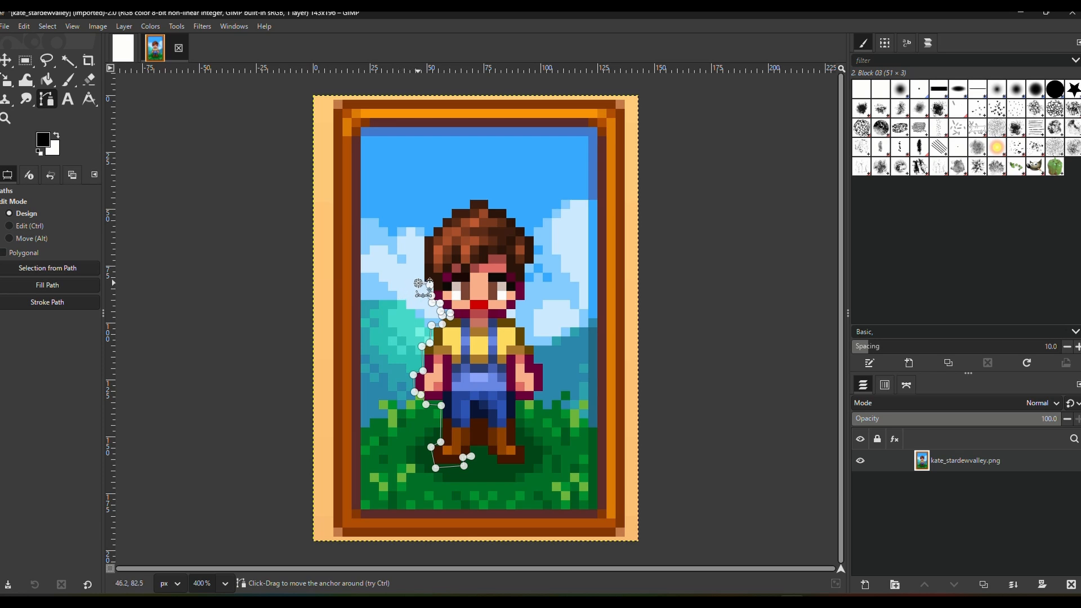
left_click(422, 238)
left_click(429, 235)
left_click(433, 224)
left_click(440, 223)
left_click(441, 216)
left_click(449, 217)
left_click(449, 207)
left_click(467, 207)
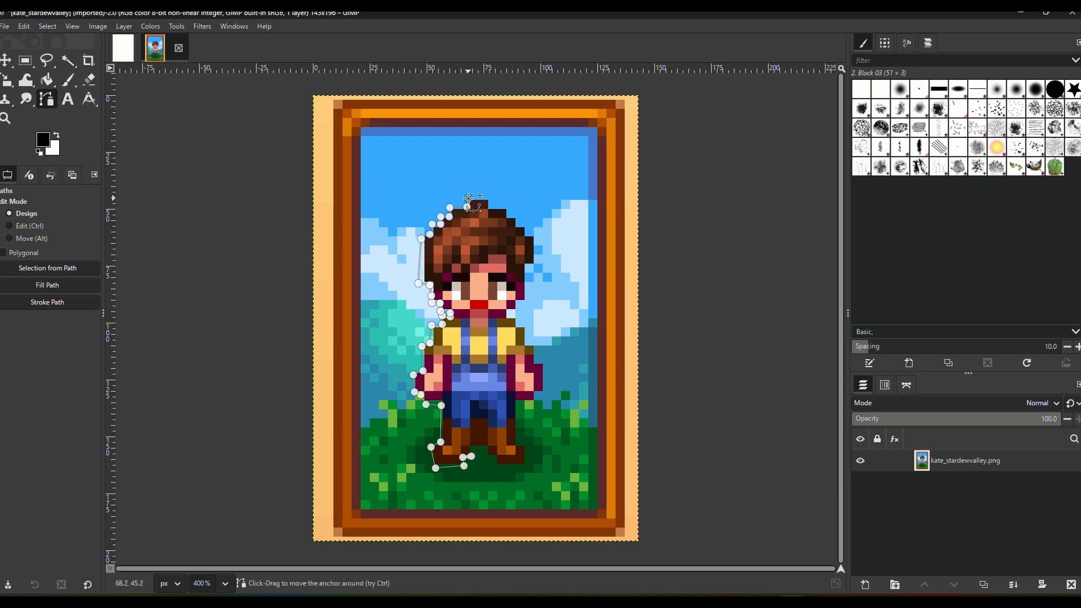
left_click(467, 198)
left_click(478, 198)
left_click(489, 198)
left_click(493, 206)
left_click(505, 206)
left_click(512, 214)
left_click(521, 222)
left_click(538, 245)
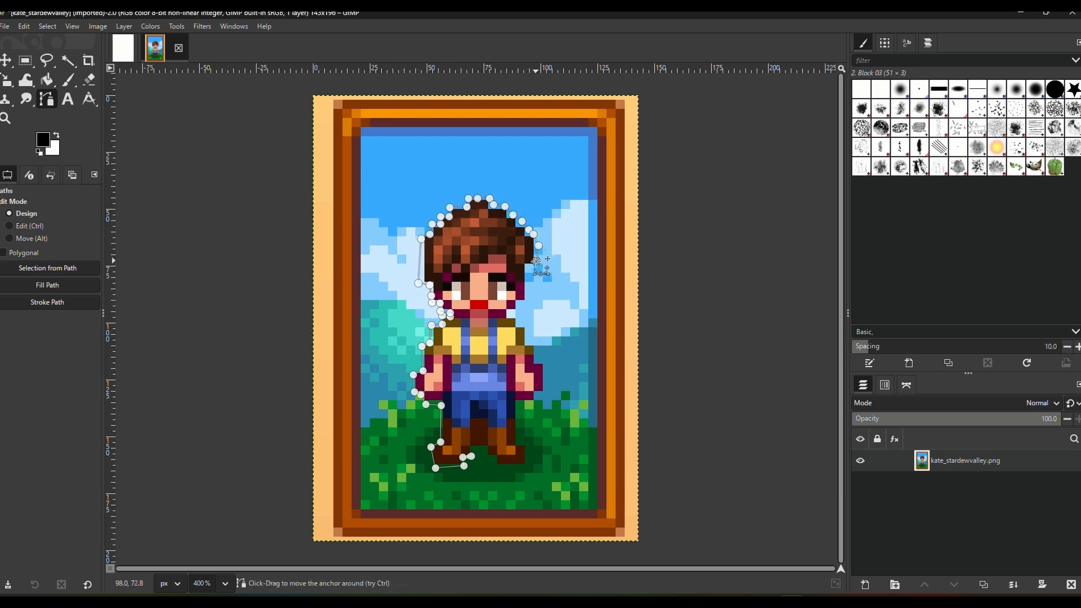
left_click(535, 260)
left_click(527, 268)
left_click(527, 287)
left_click(528, 298)
left_click(520, 302)
left_click(519, 311)
left_click(513, 315)
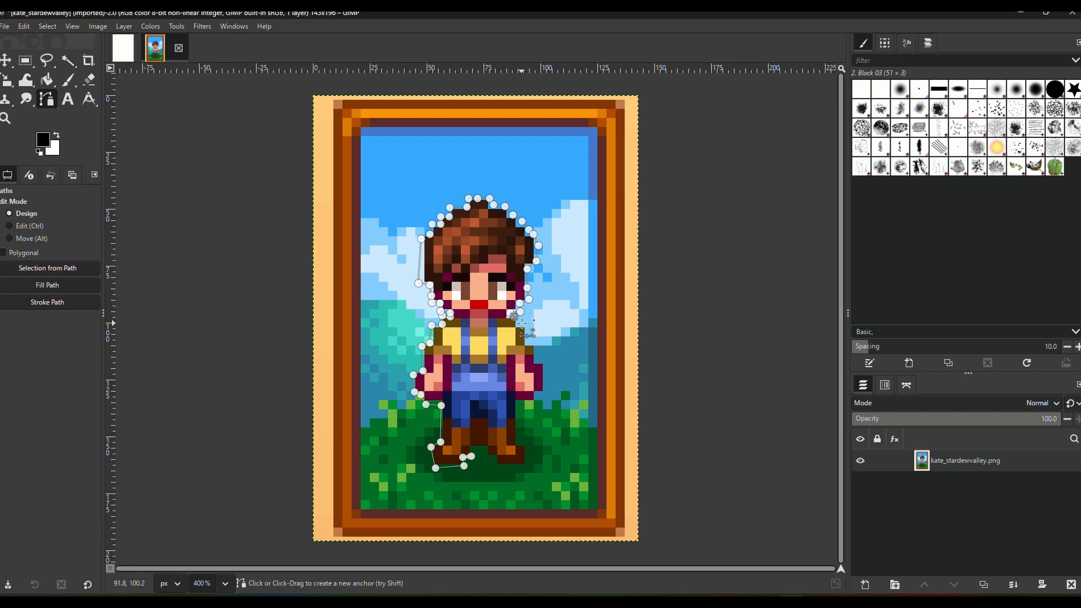
left_click(520, 324)
left_click(527, 326)
left_click(535, 344)
left_click(538, 353)
left_click(540, 359)
left_click(549, 370)
left_click(538, 394)
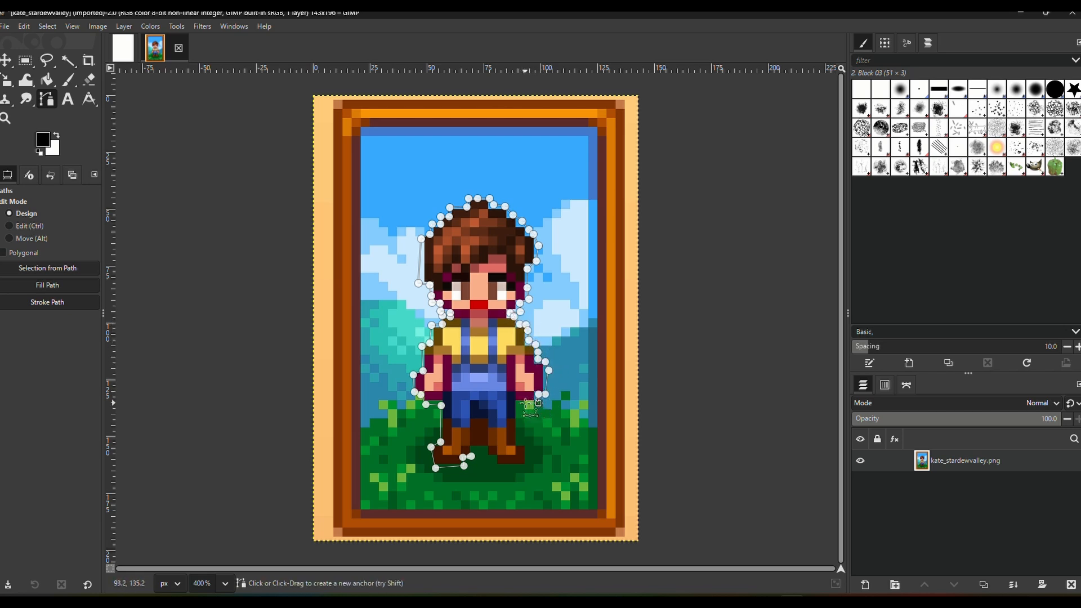
left_click(539, 403)
left_click(526, 403)
left_click(519, 413)
left_click(518, 424)
left_click(519, 435)
left_click(529, 445)
left_click(529, 464)
left_click(519, 468)
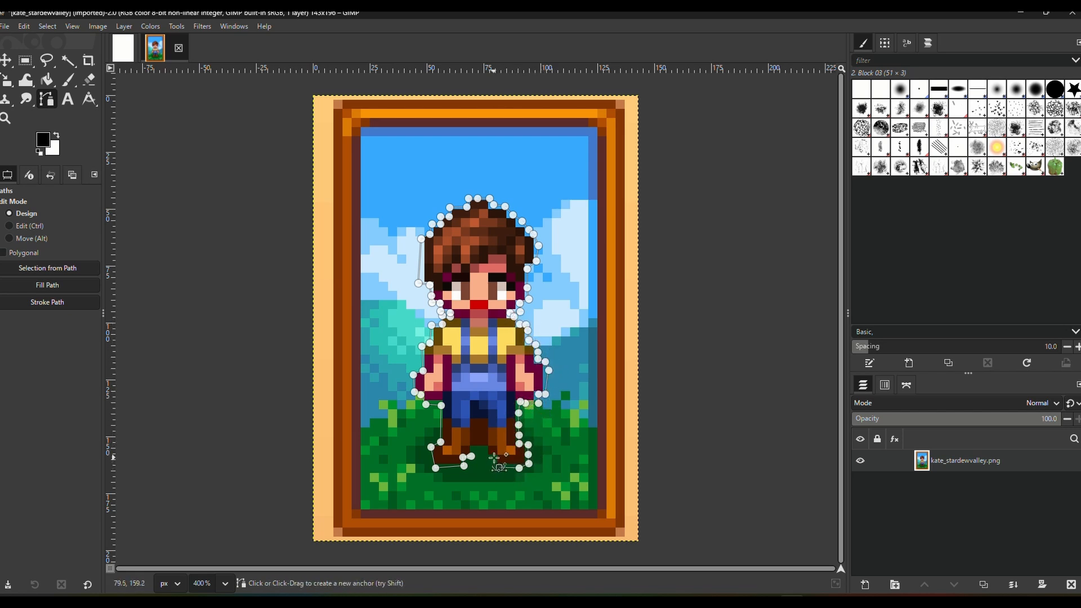
left_click(499, 467)
left_click(494, 458)
left_click(483, 457)
left_click(484, 448)
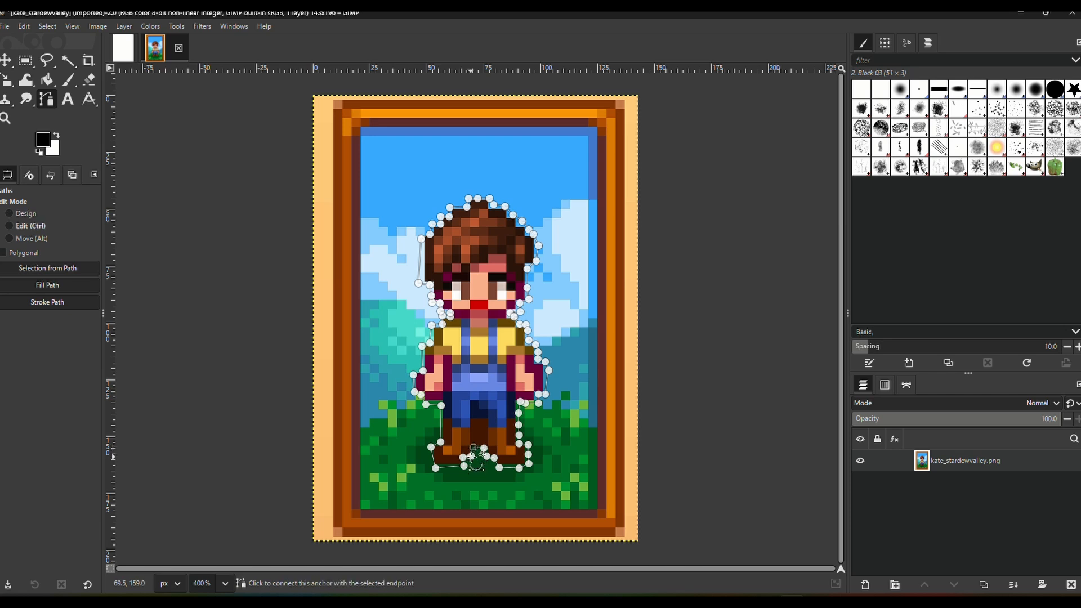
left_click(472, 456, "ctrl")
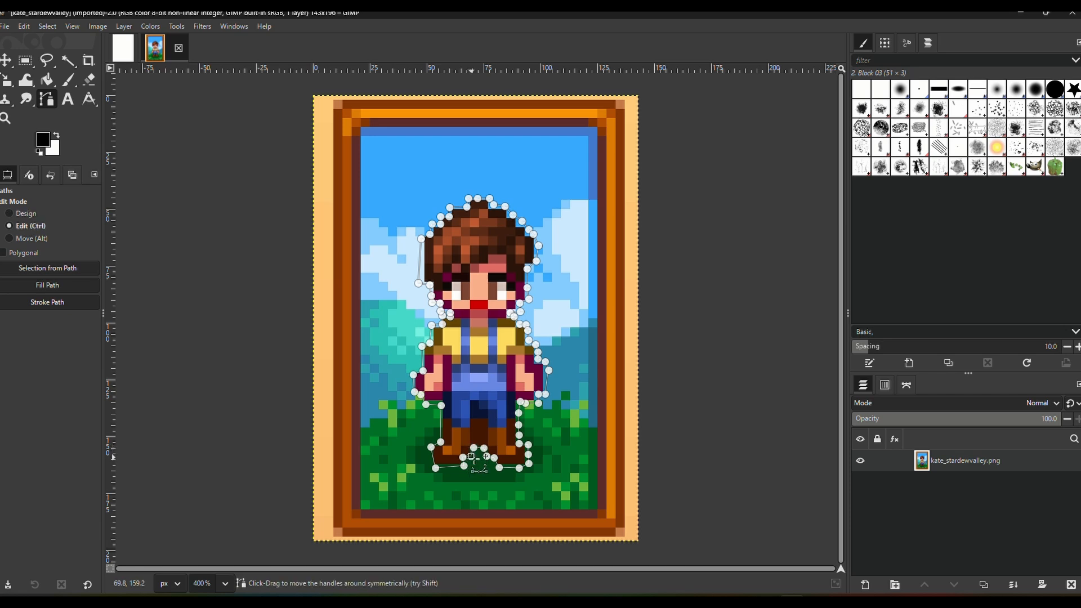
- Convert the path around the character to a selection and add a layer mask initialized to Selection
left_click(83, 274)
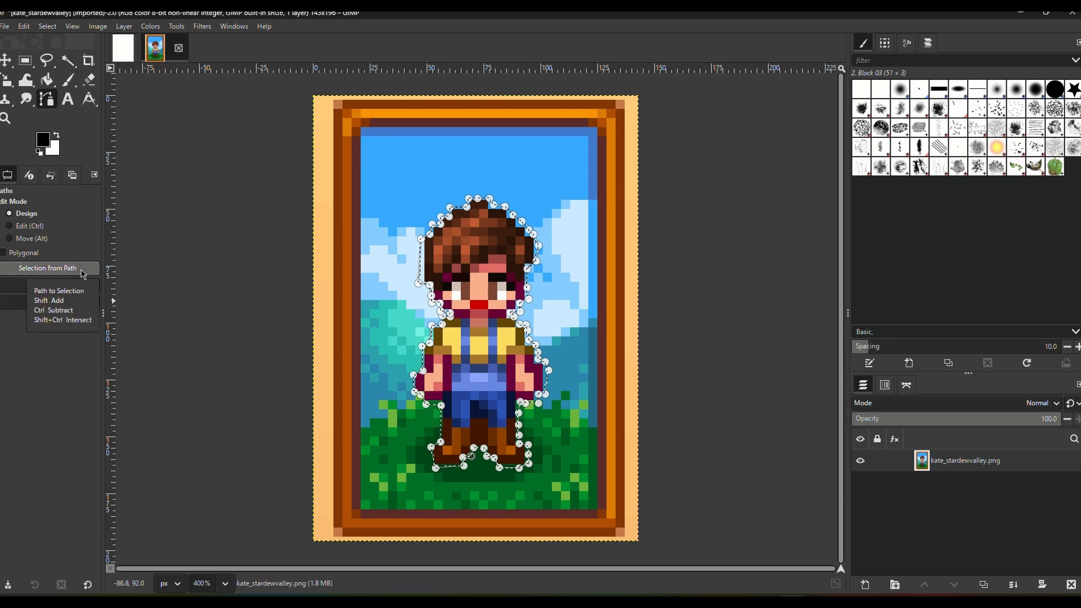
right_click(965, 466)
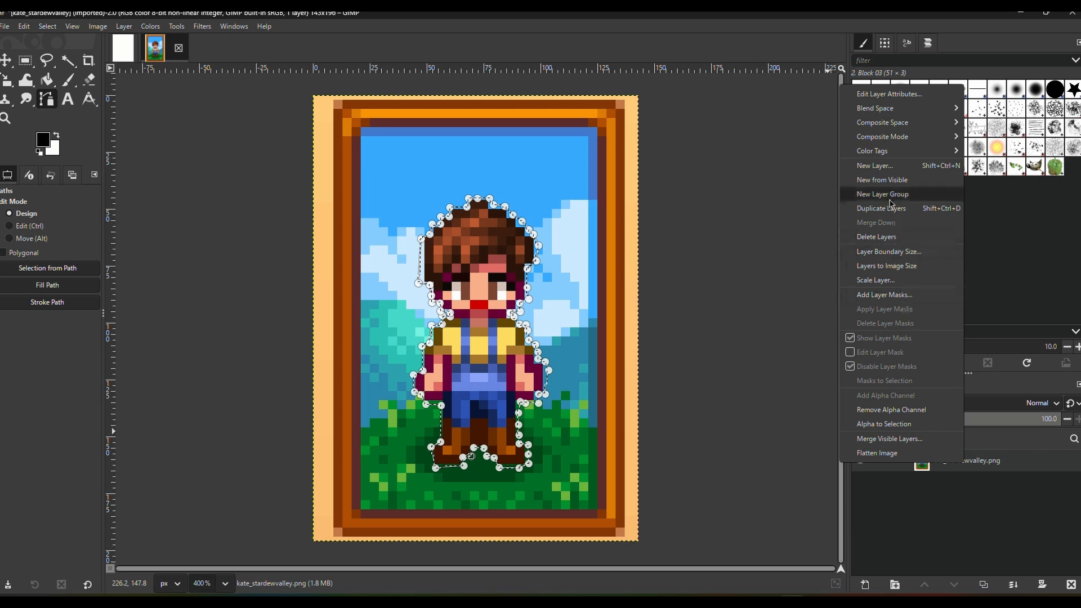
left_click(922, 302)
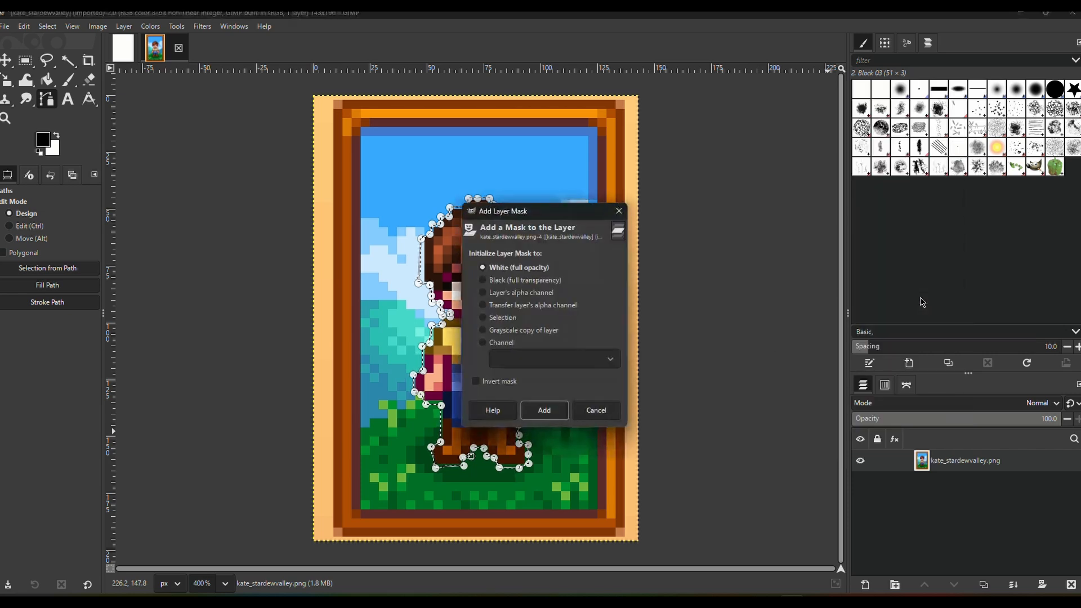
left_click(498, 319)
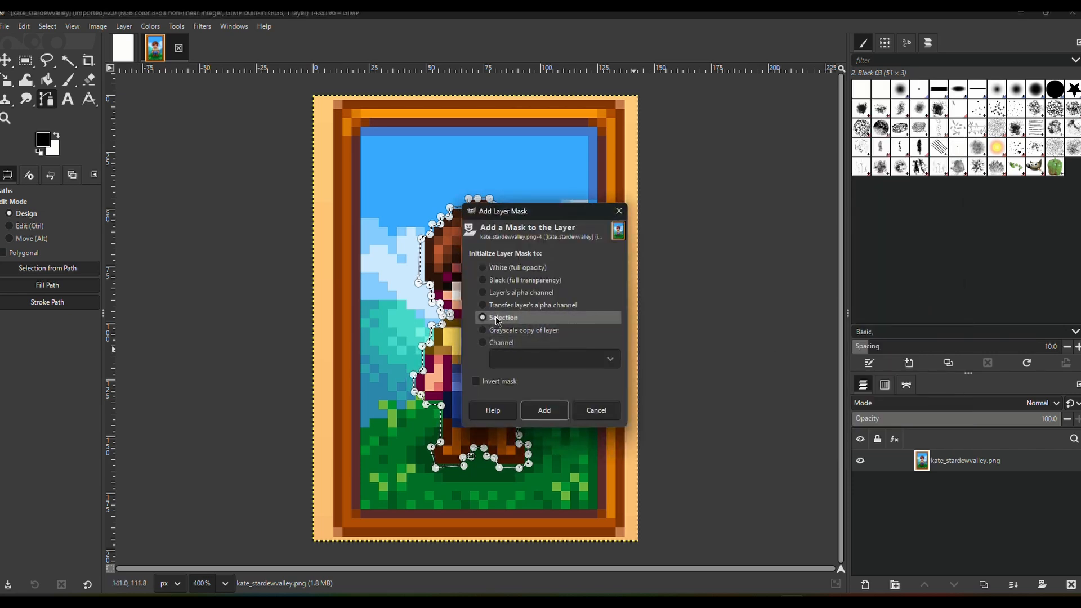
left_click(544, 412)
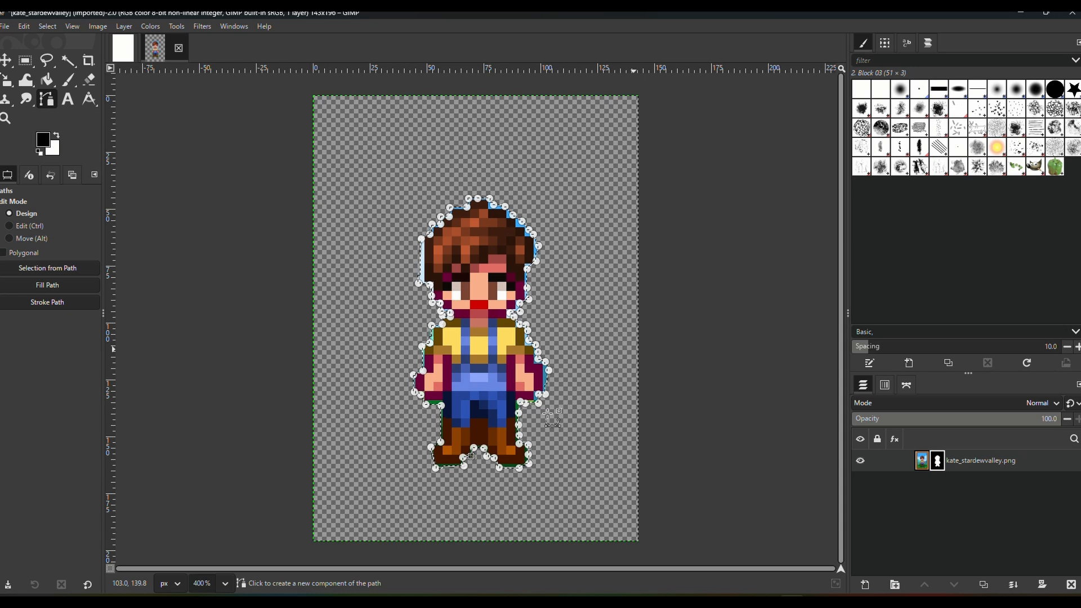
- Clear the selection and copy the masked character layer into the blank letter-size image
left_click(48, 26)
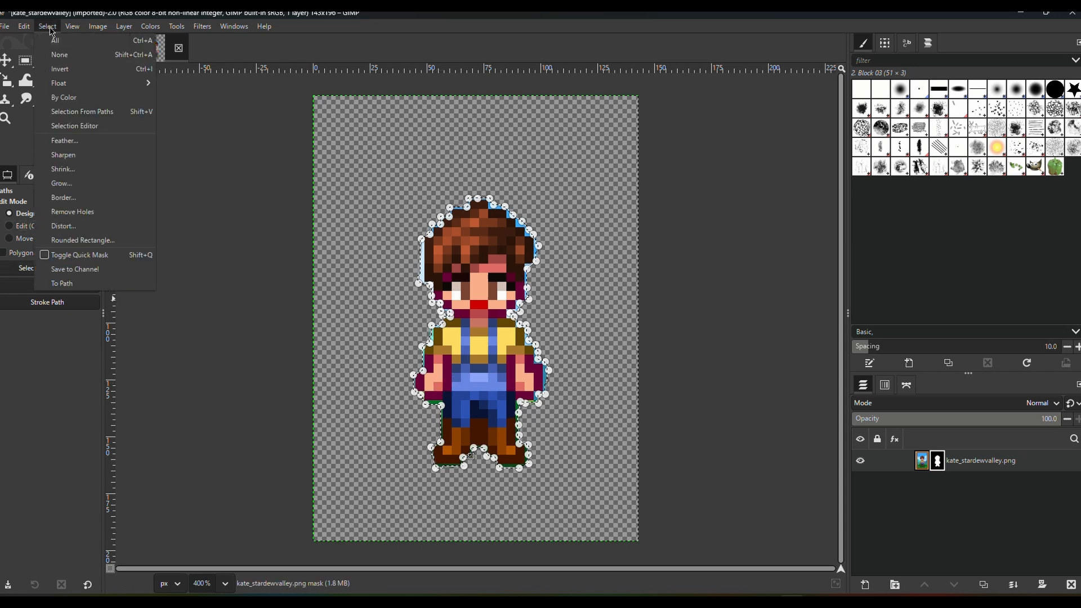
left_click(74, 59)
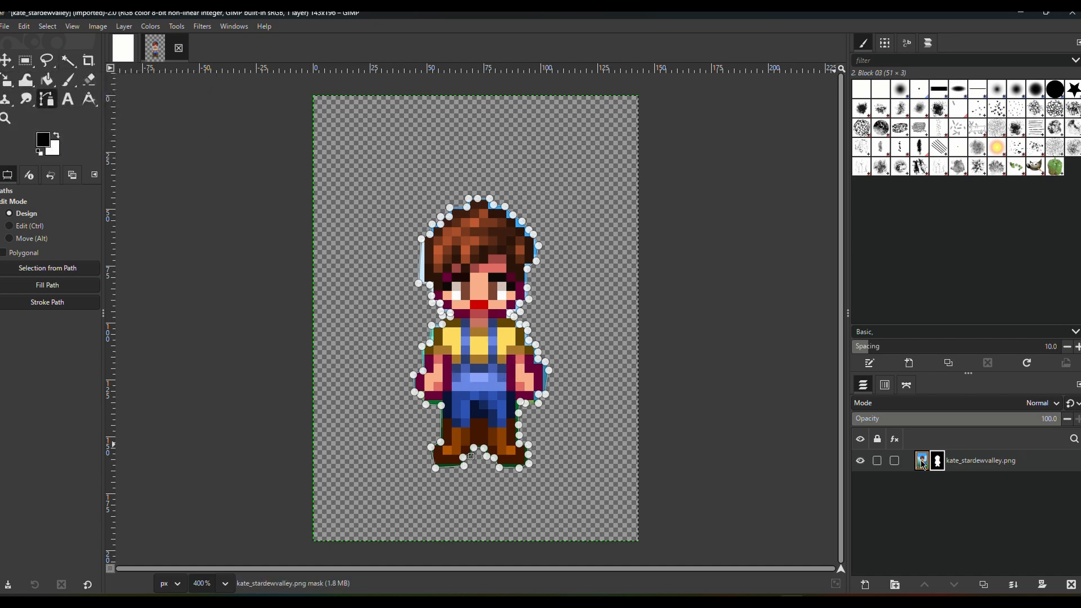
left_click_drag(922, 461, 407, 256)
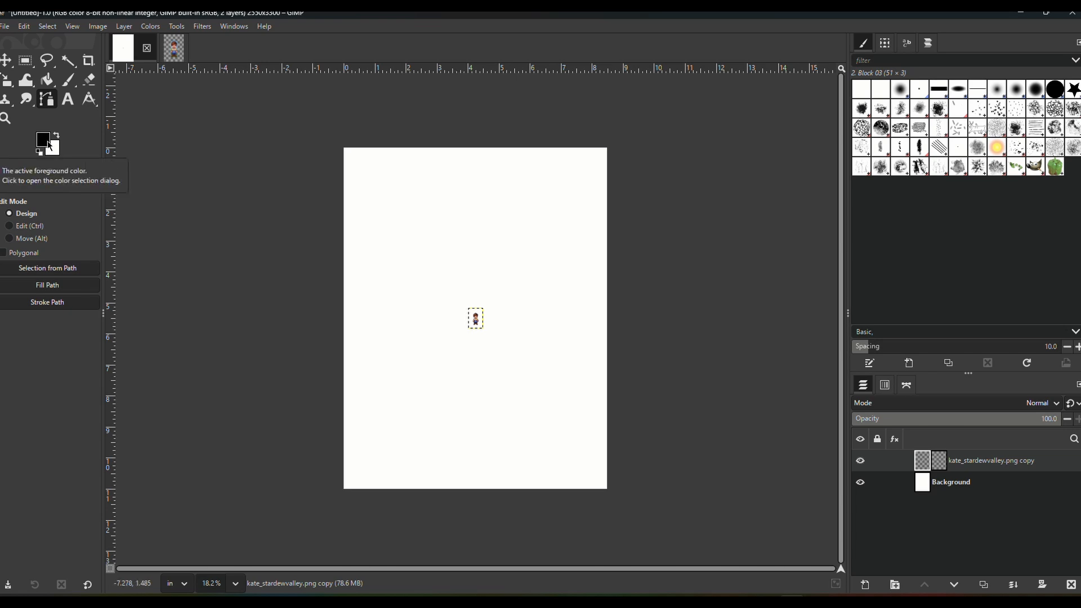
- Scale the character layer proportionally to about 2.37 × 3.24 in and move it near the center of the page
left_click(8, 81)
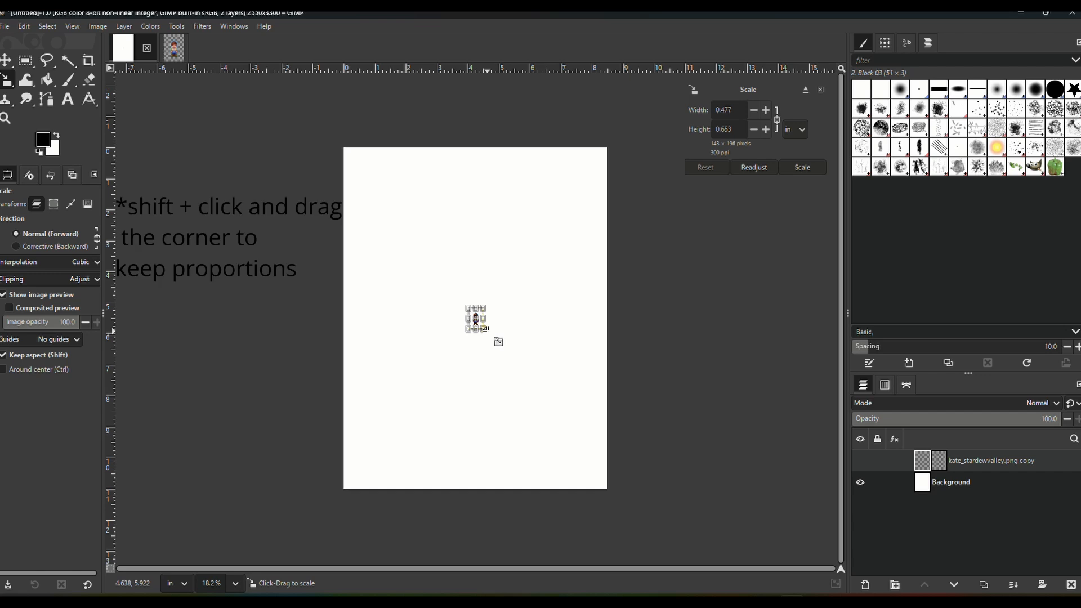
left_click_drag(498, 341, 552, 423)
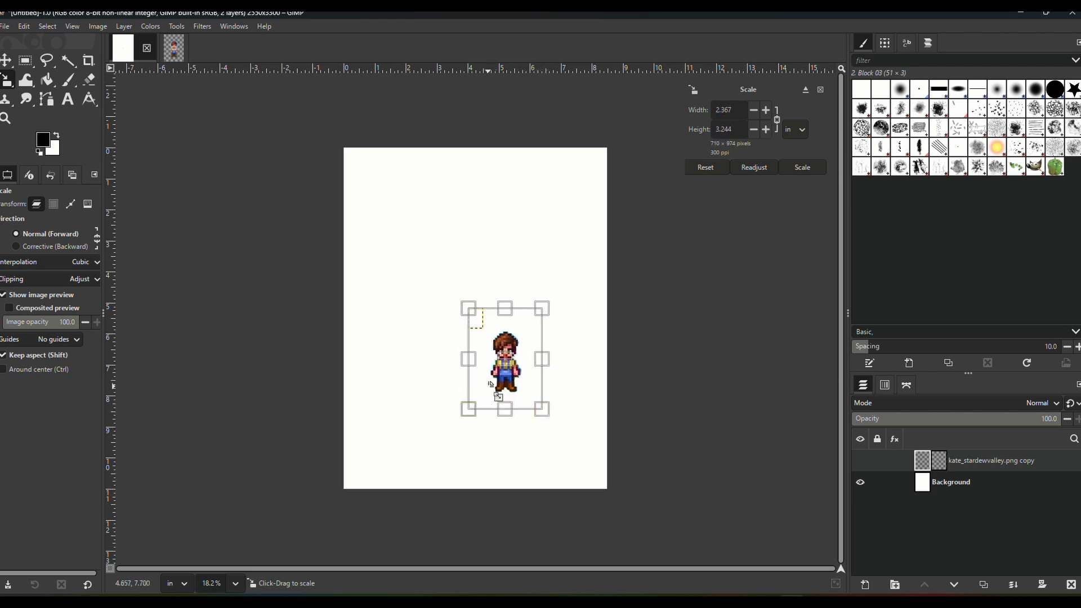
left_click(5, 61)
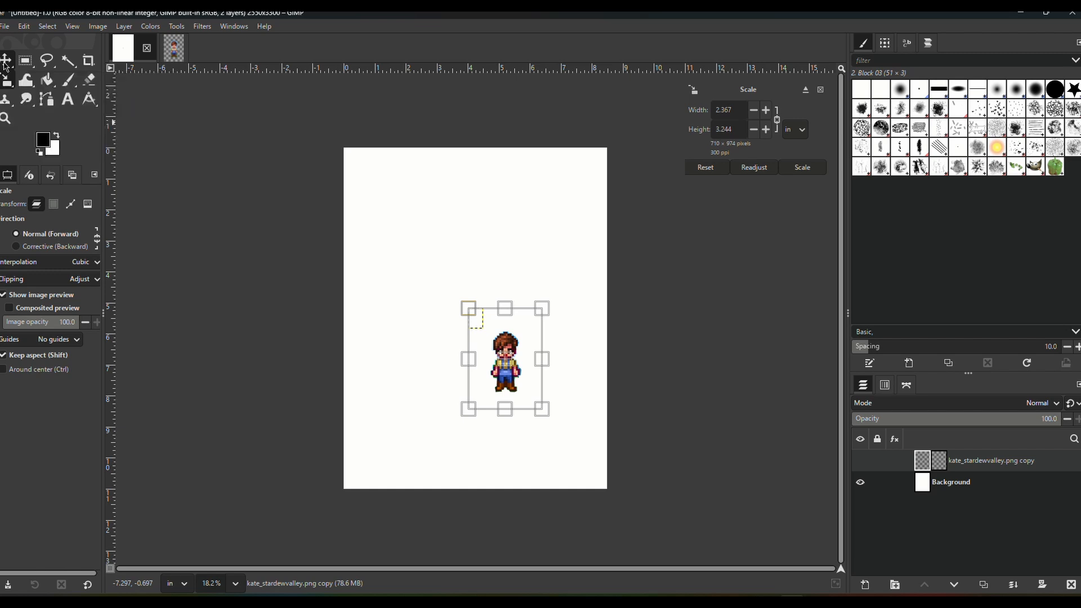
left_click_drag(515, 373, 497, 327)
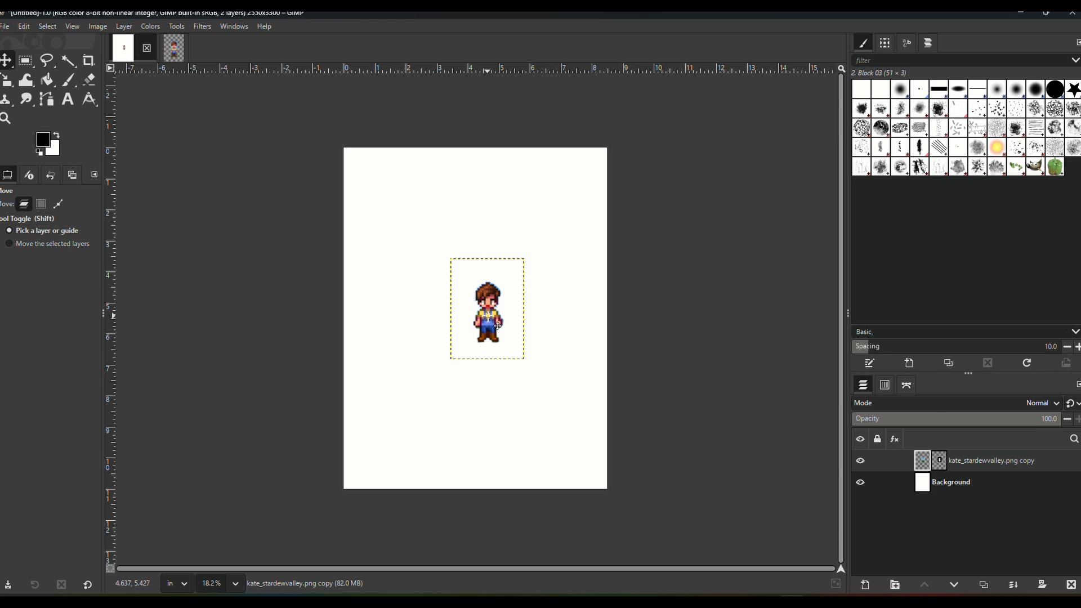
- Nudge the cat beside the blue-shirted character slightly outward in the assembled composition
left_click(7, 27)
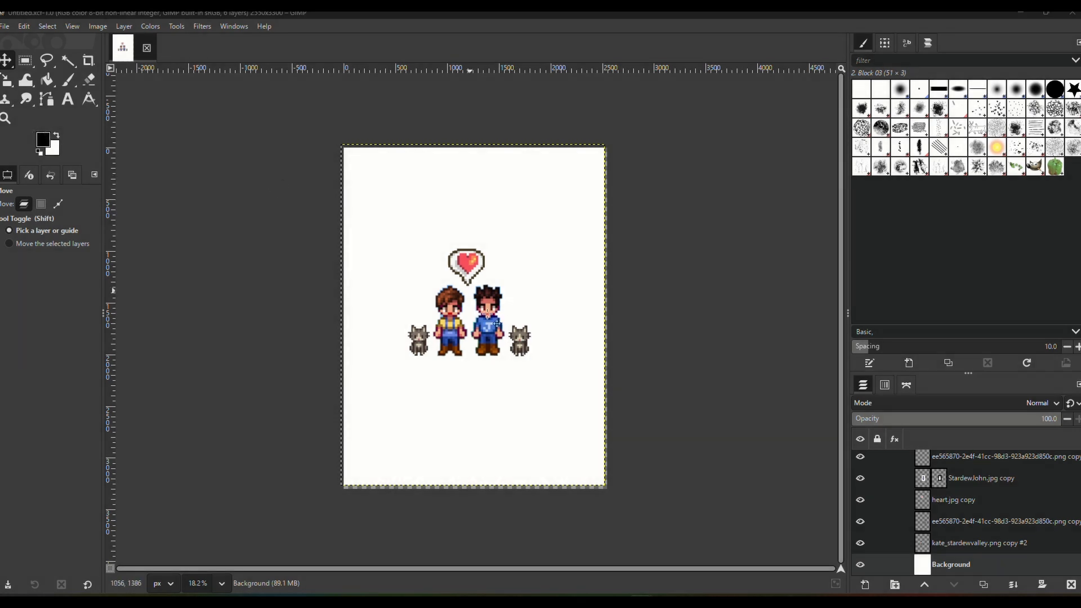
left_click(520, 349)
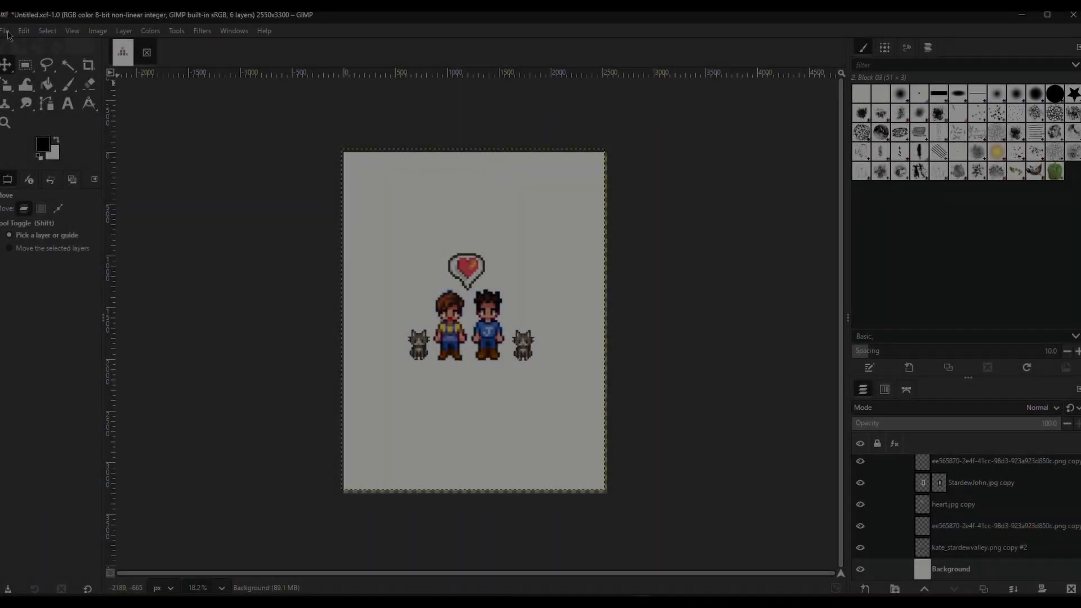
- Export the composition to the Downloads folder as cross stitch.png with the default PNG options
left_click(6, 27)
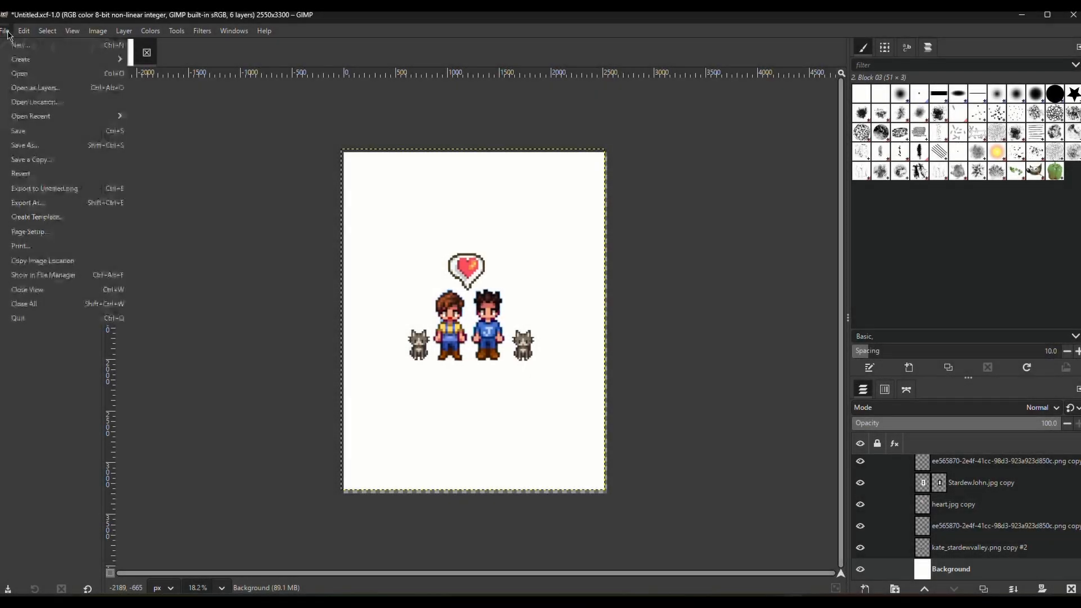
left_click(48, 206)
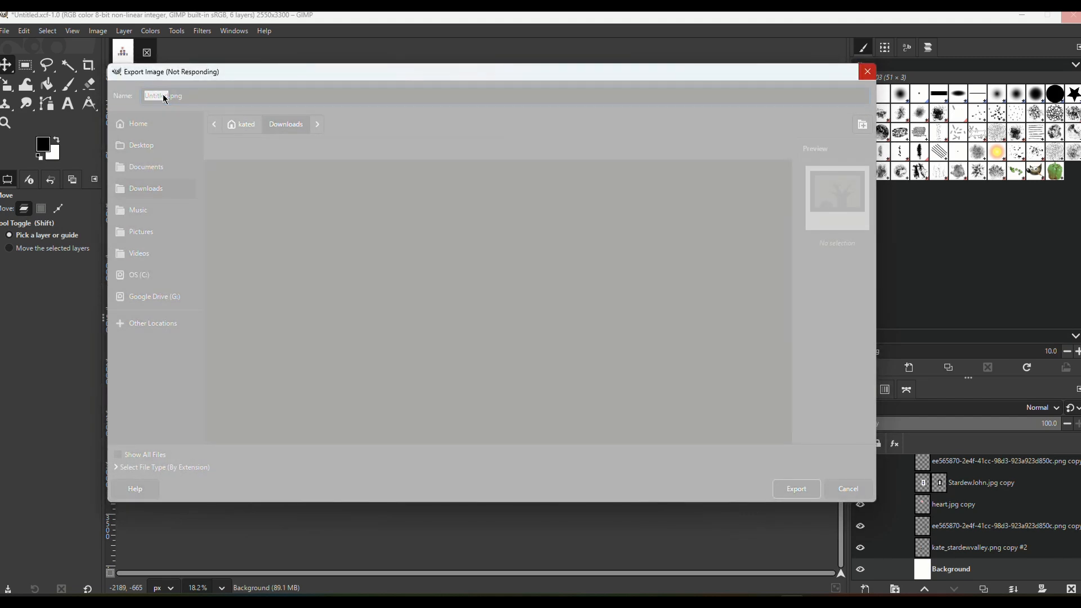
left_click(163, 95)
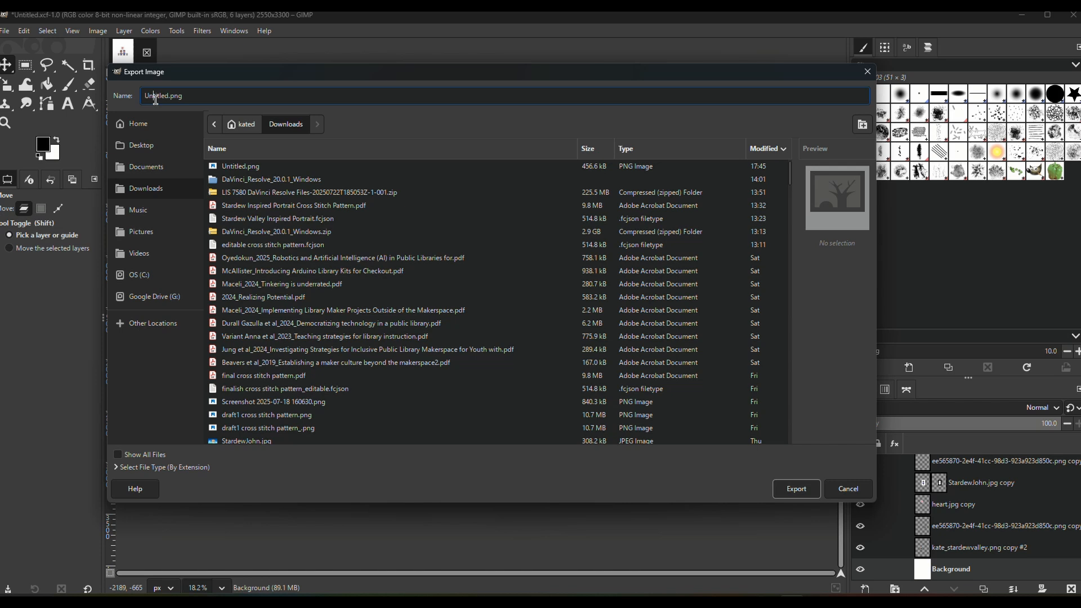
left_click_drag(146, 95, 165, 96)
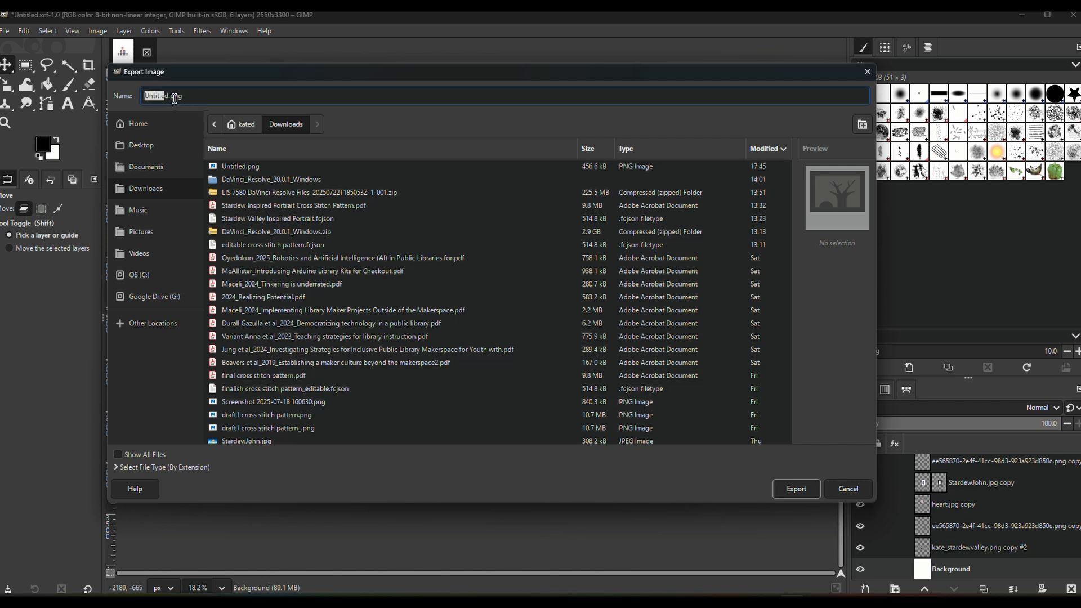
key("BackSpace")
type("cross stitch")
key("Delete")
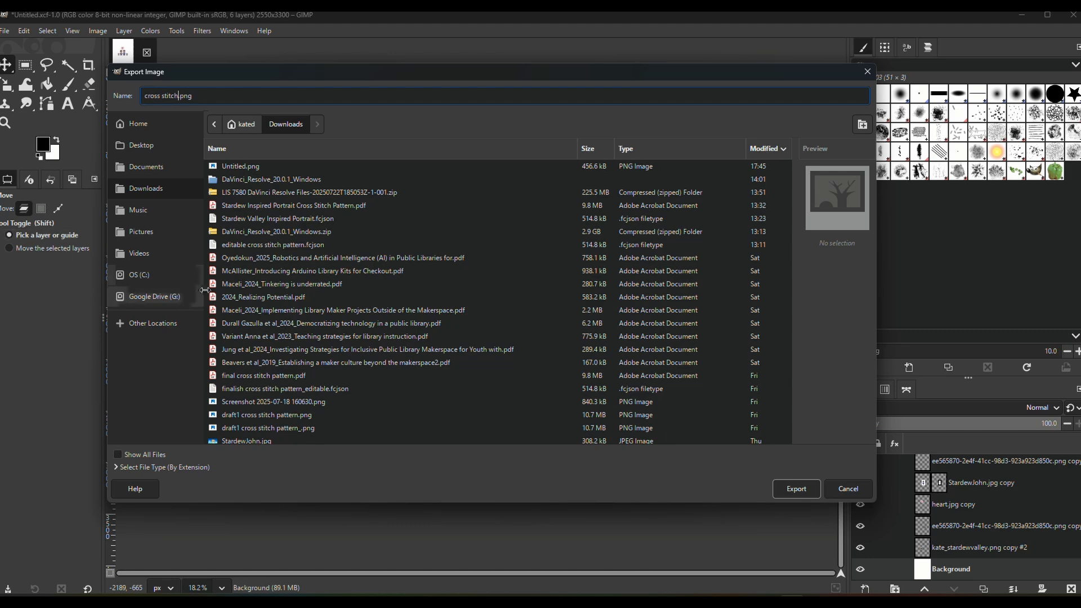
left_click(804, 493)
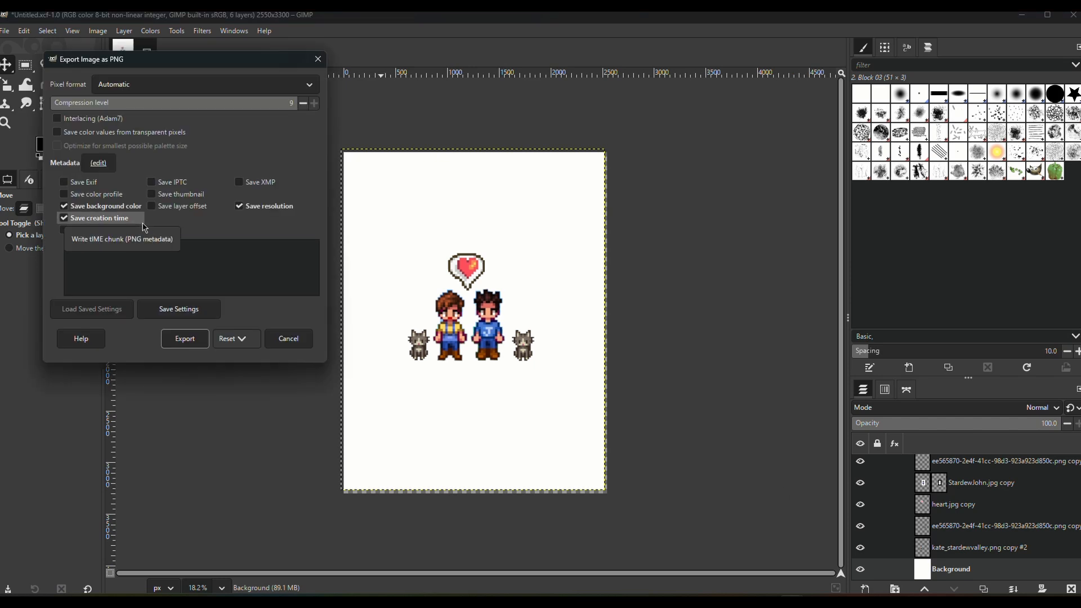
left_click(186, 338)
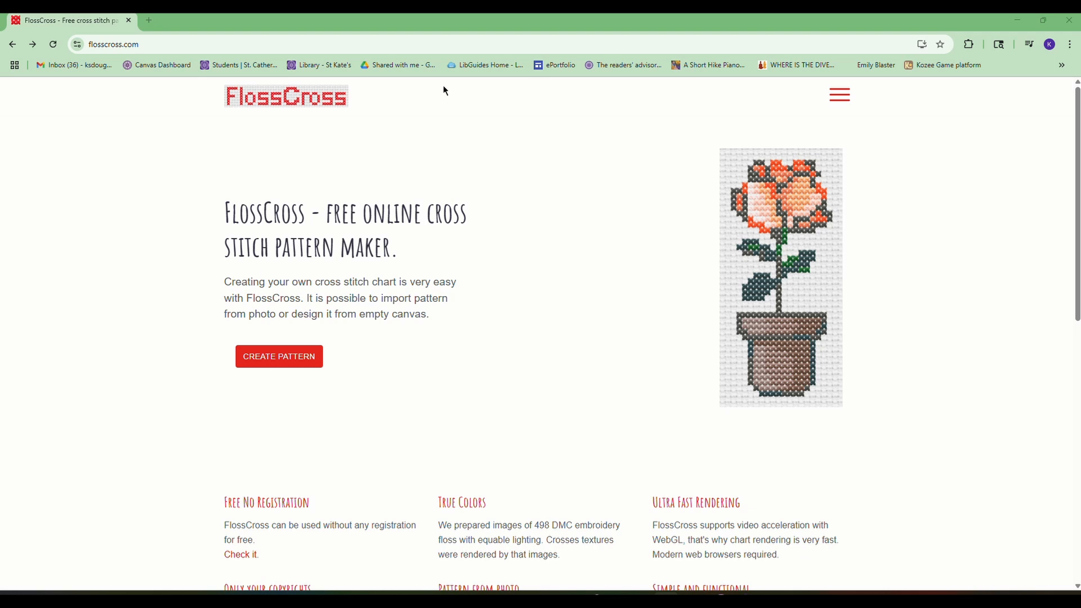
- Switch to the FlossCross site in the browser and start a new pattern from an image in Slot 1
left_click_drag(166, 43, 111, 44)
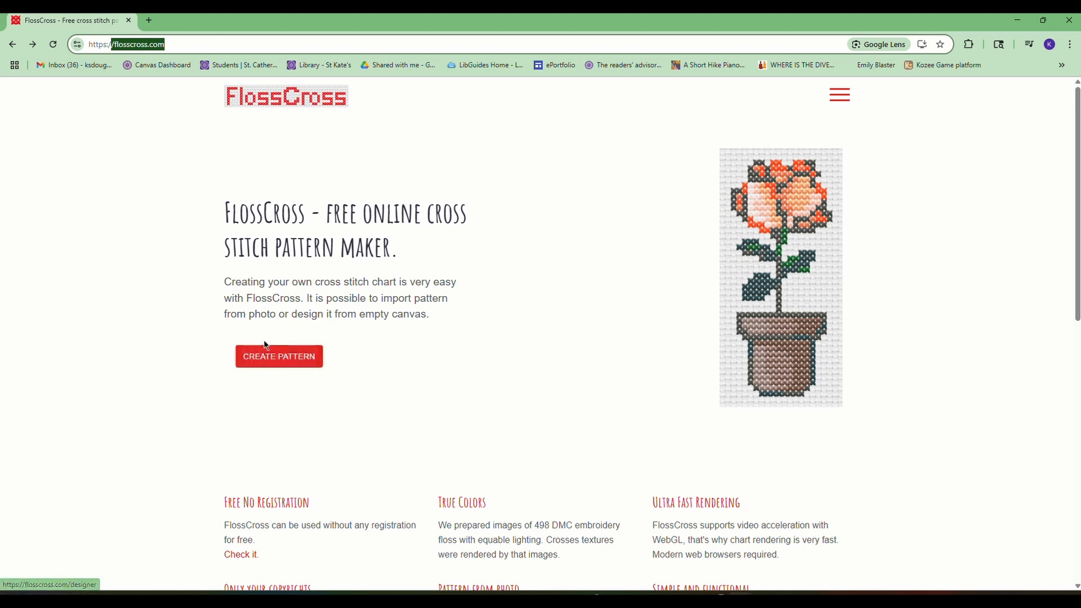
left_click(298, 365)
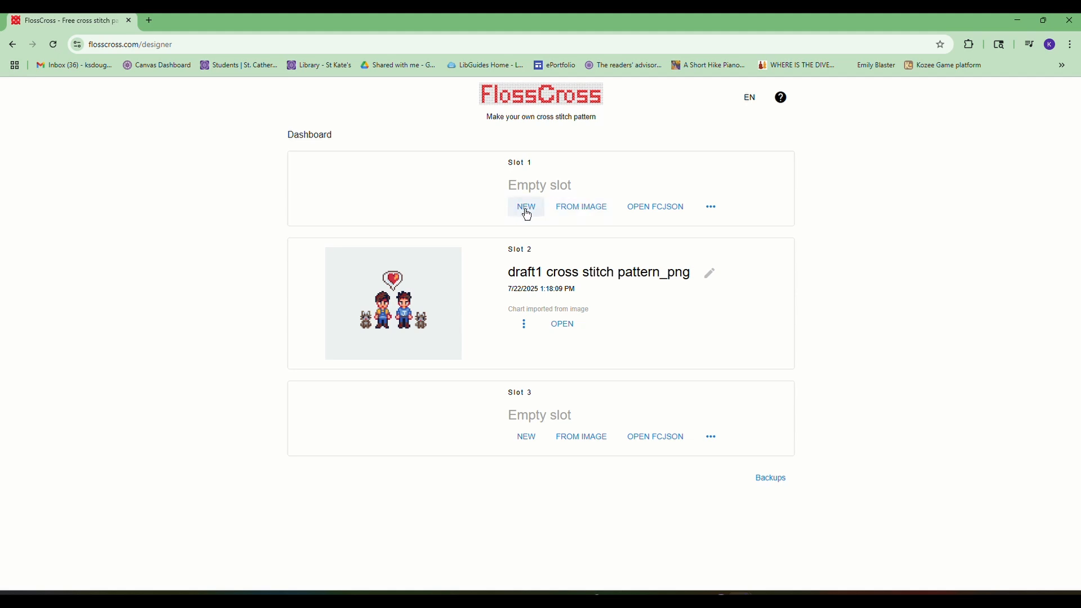
left_click(587, 211)
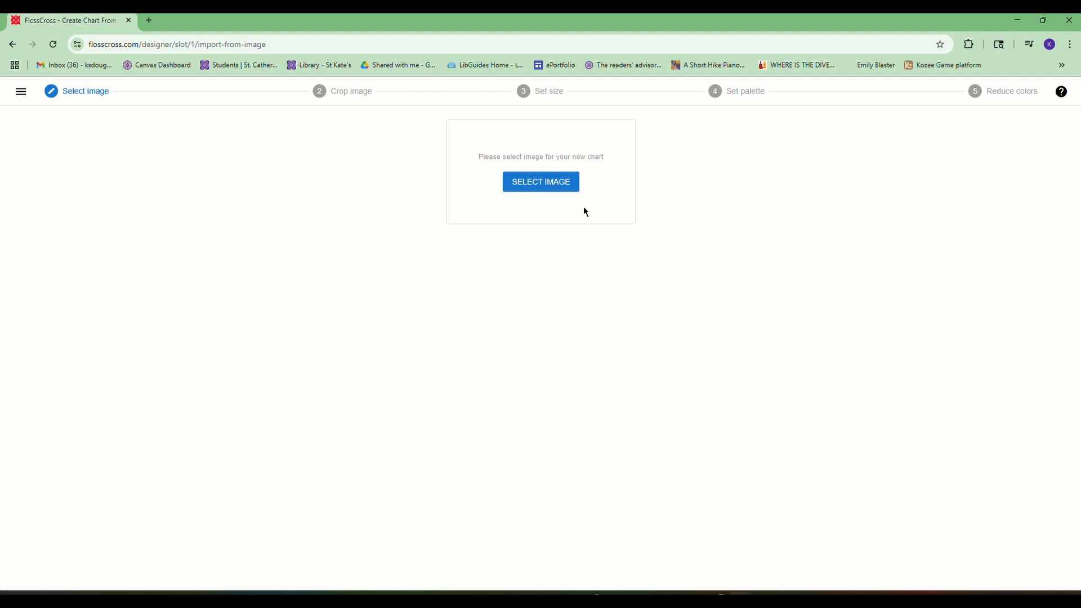
- Load draft1 cross stitch pattern.png from the grad school folder as the source image for the chart
left_click(529, 189)
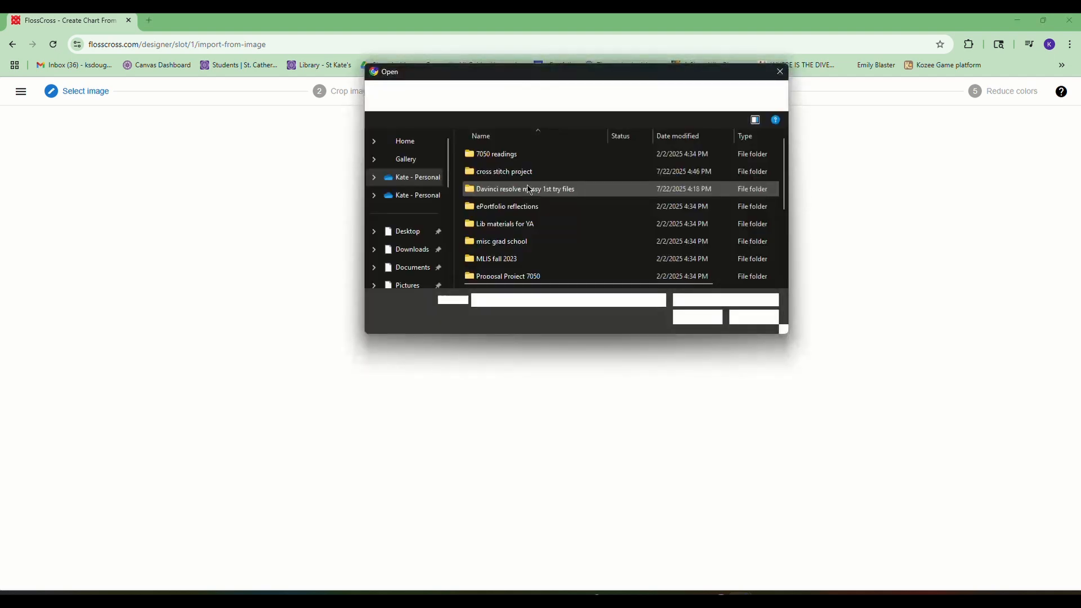
scroll(424, 253, "down", 2)
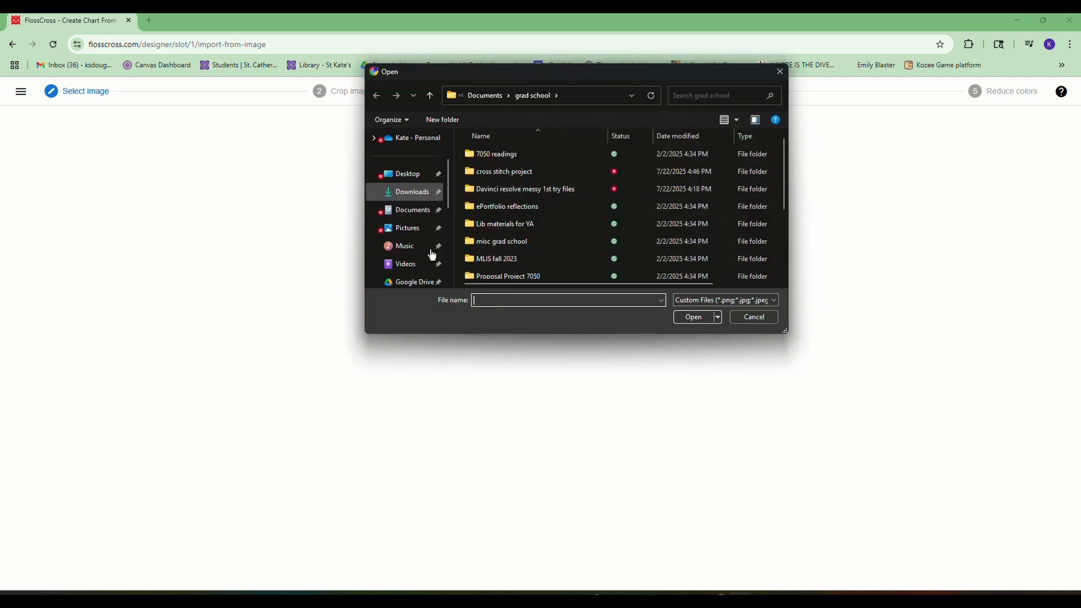
scroll(580, 248, "down", 2)
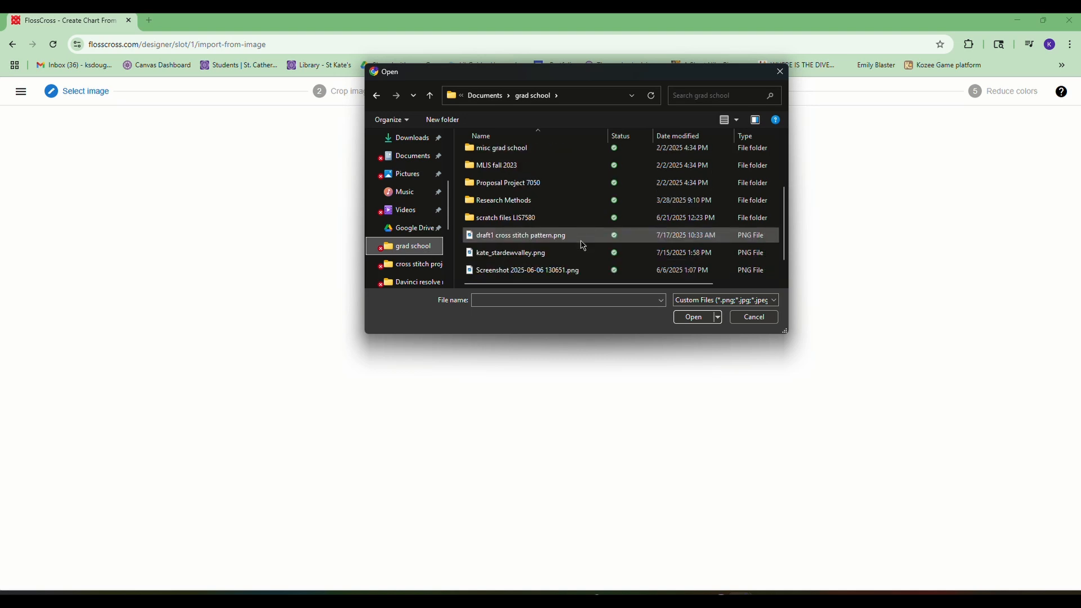
left_click(551, 220)
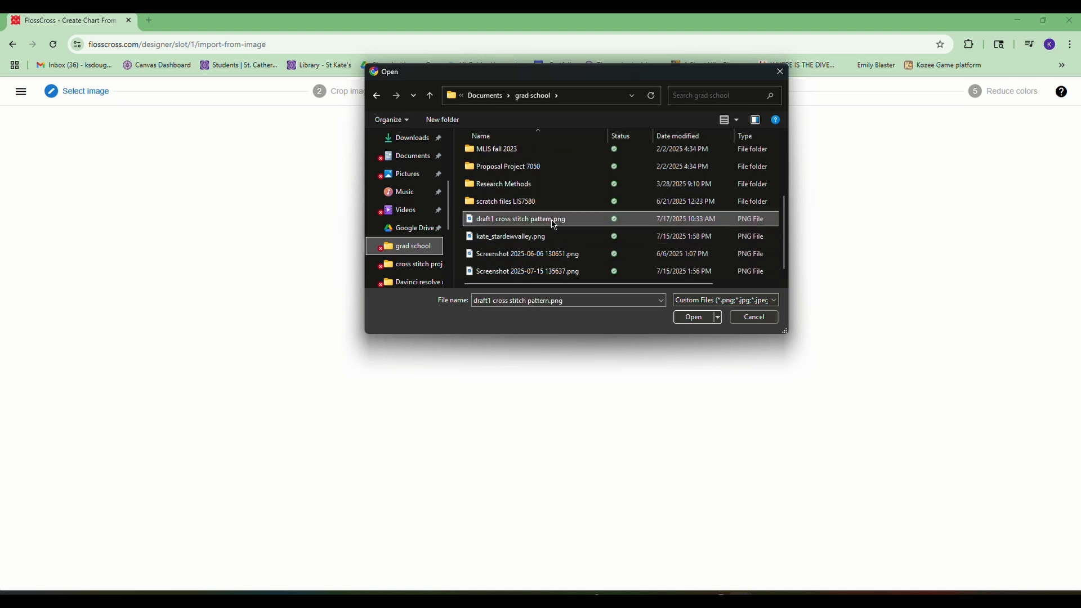
left_click(686, 326)
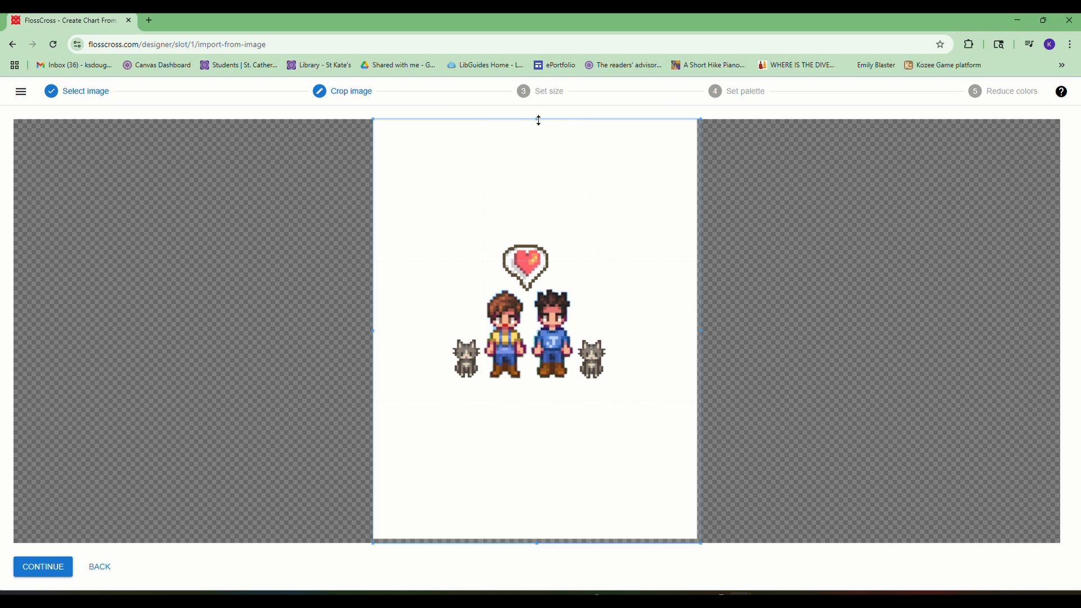
- Crop blank space above and below the characters to leave a roughly square image, and accept the crop
left_click_drag(539, 121, 546, 166)
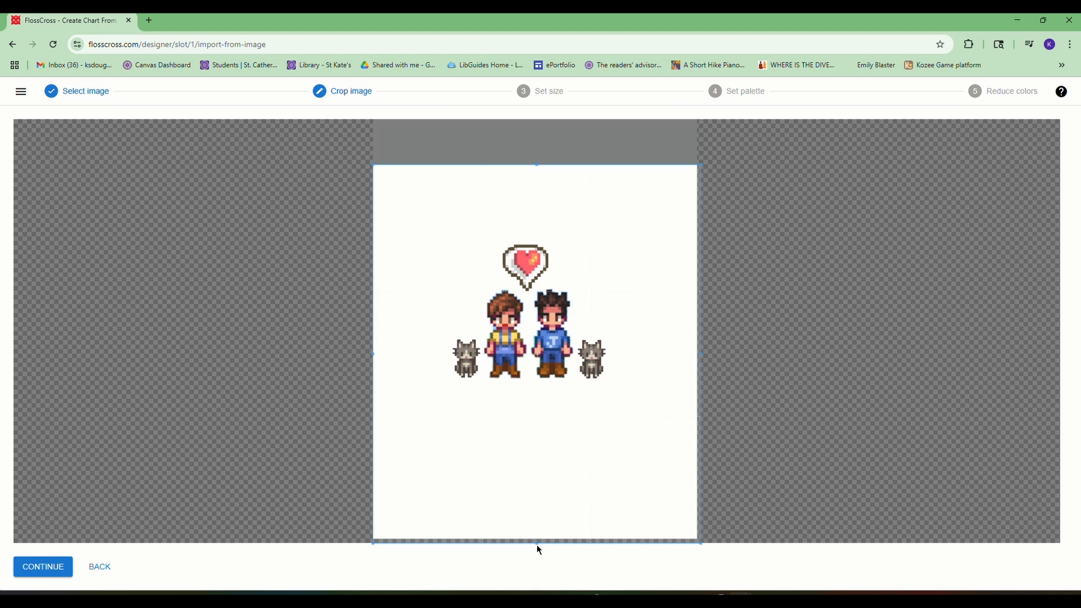
left_click_drag(536, 543, 555, 451)
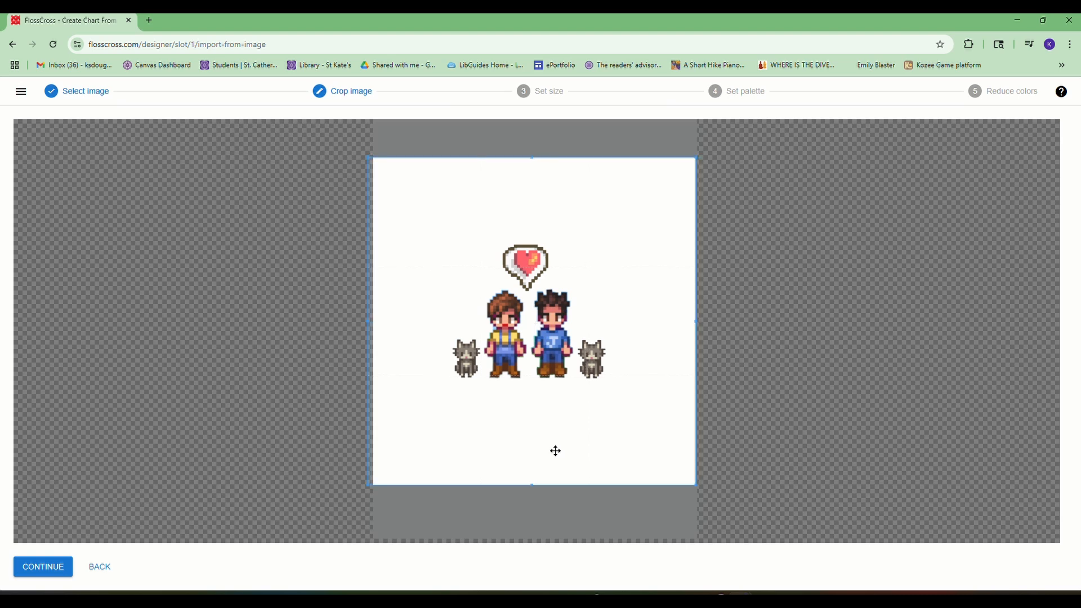
left_click(55, 570)
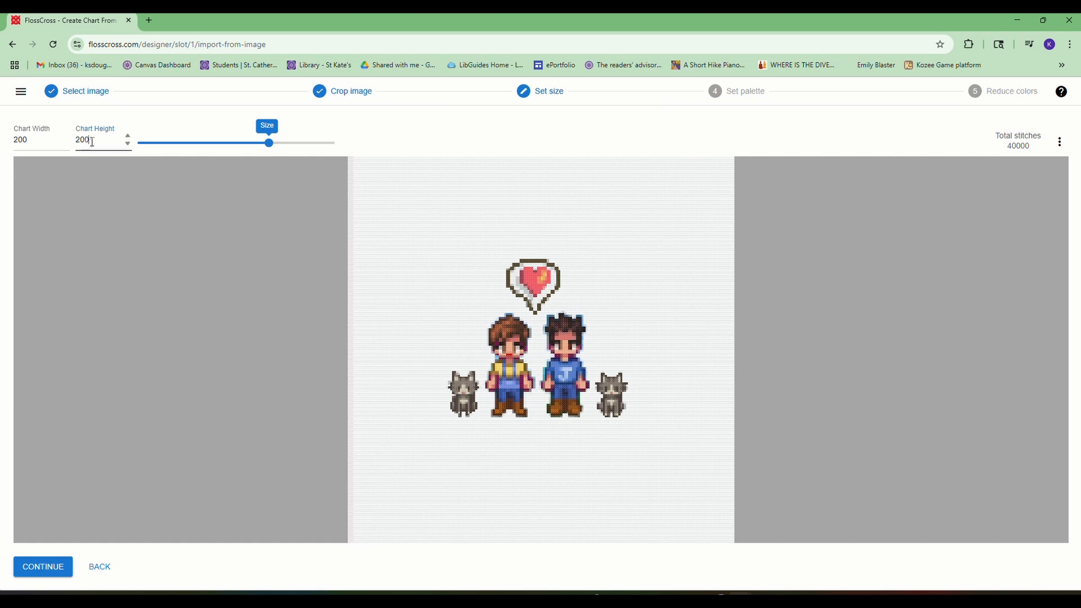
- Reduce the chart size to 110 × 110 stitches and continue to the palette settings
left_click_drag(92, 140, 77, 141)
left_click_drag(269, 143, 209, 147)
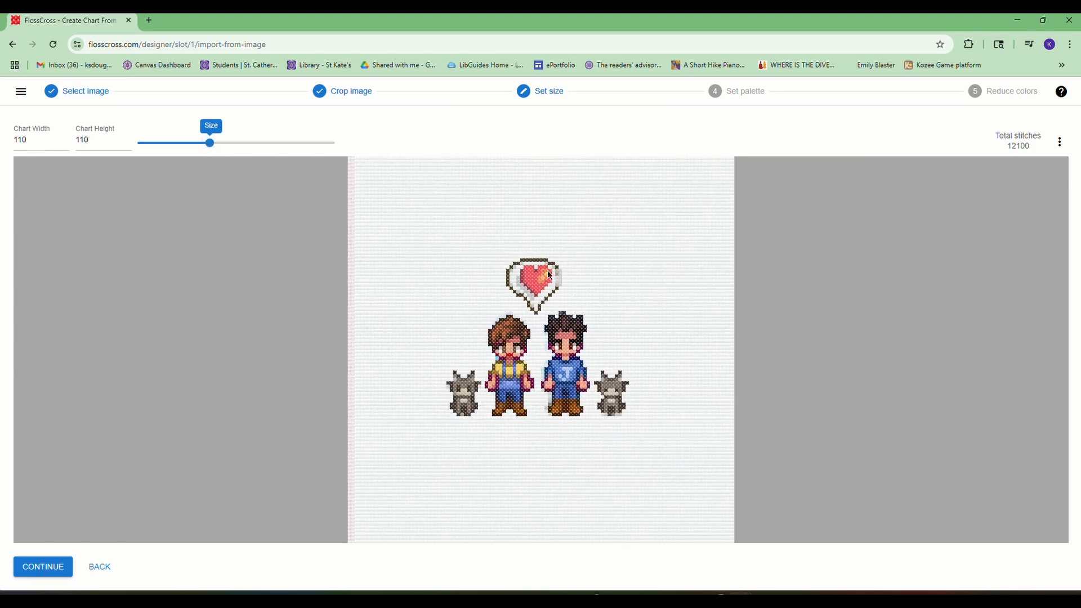
left_click(47, 574)
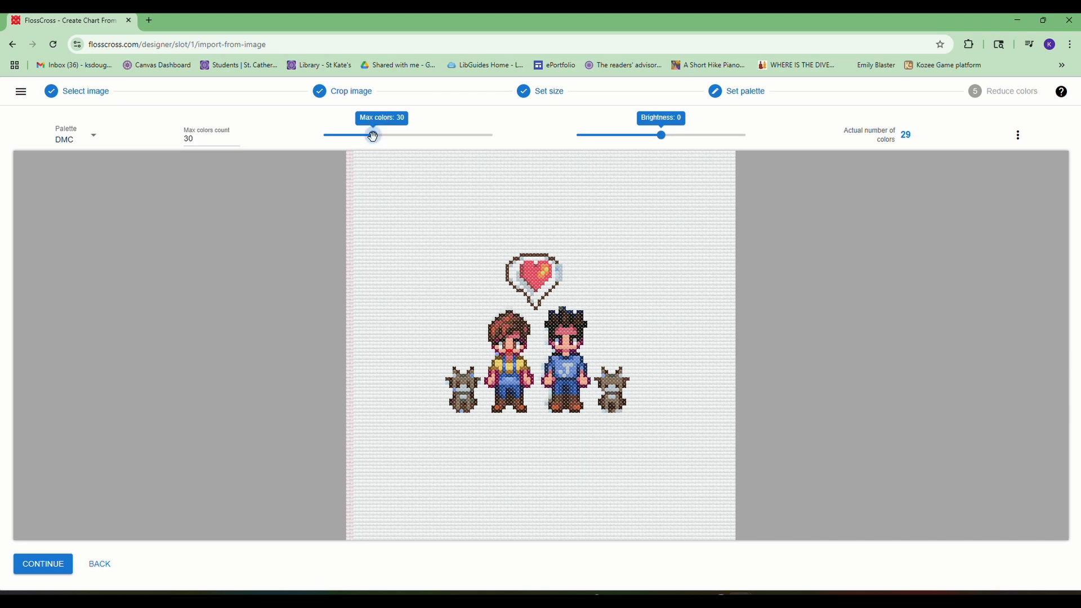
- Limit the DMC palette to a maximum of 15 colors and finish importing the chart
double_click(184, 141)
type("15")
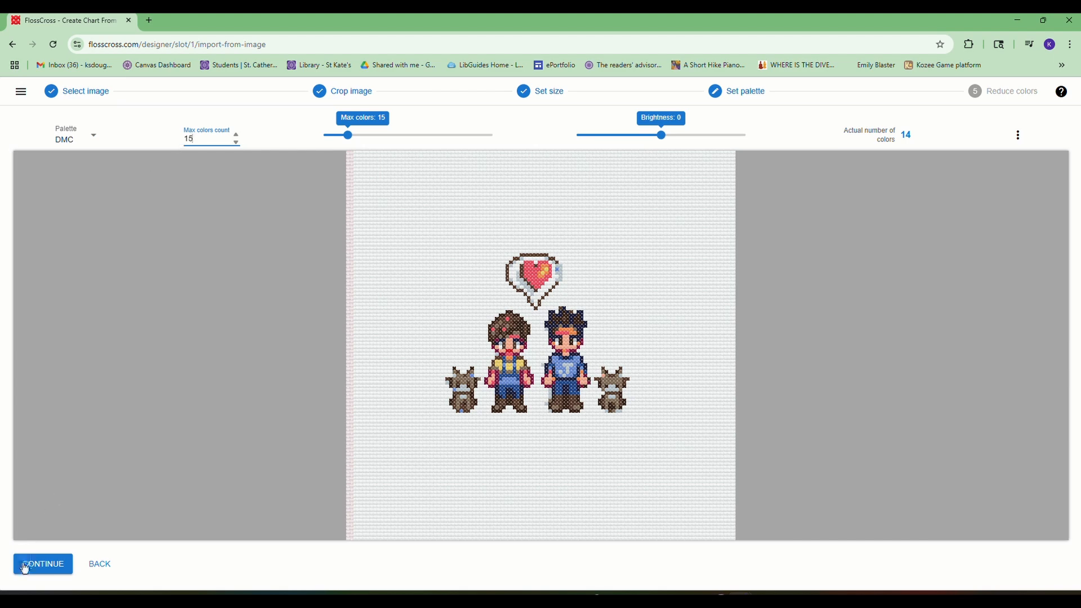
left_click(630, 150)
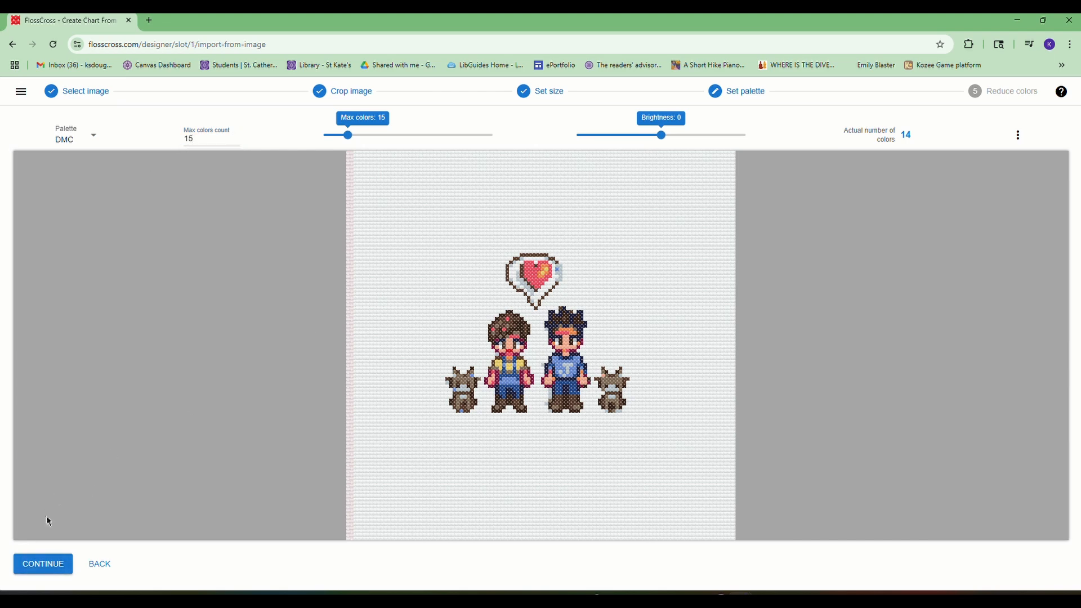
left_click(44, 565)
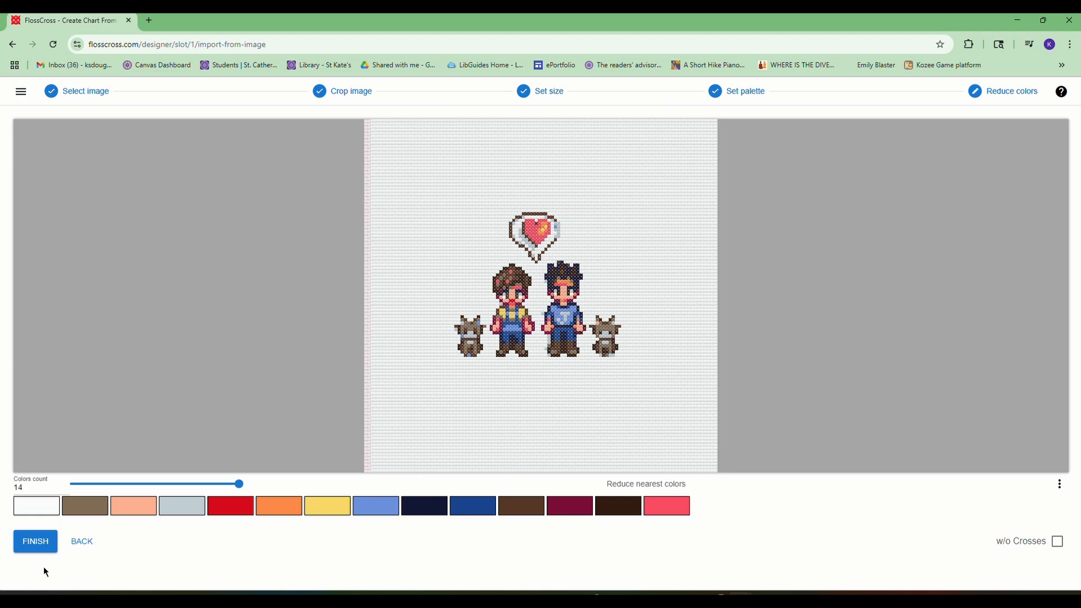
mouse_move(240, 483)
left_mouse_down()
mouse_move(222, 485)
mouse_move(242, 486)
left_mouse_up()
left_click(31, 550)
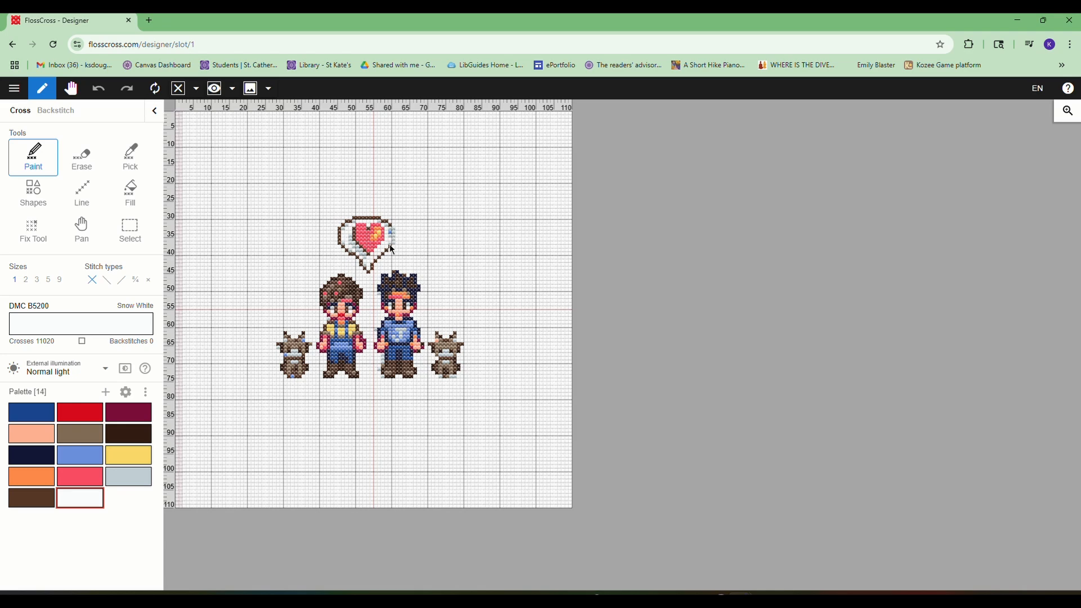
- Paint brown DMC 839 stitches to fill the gap in the right edge of the heart bubble's outline
left_click(44, 503)
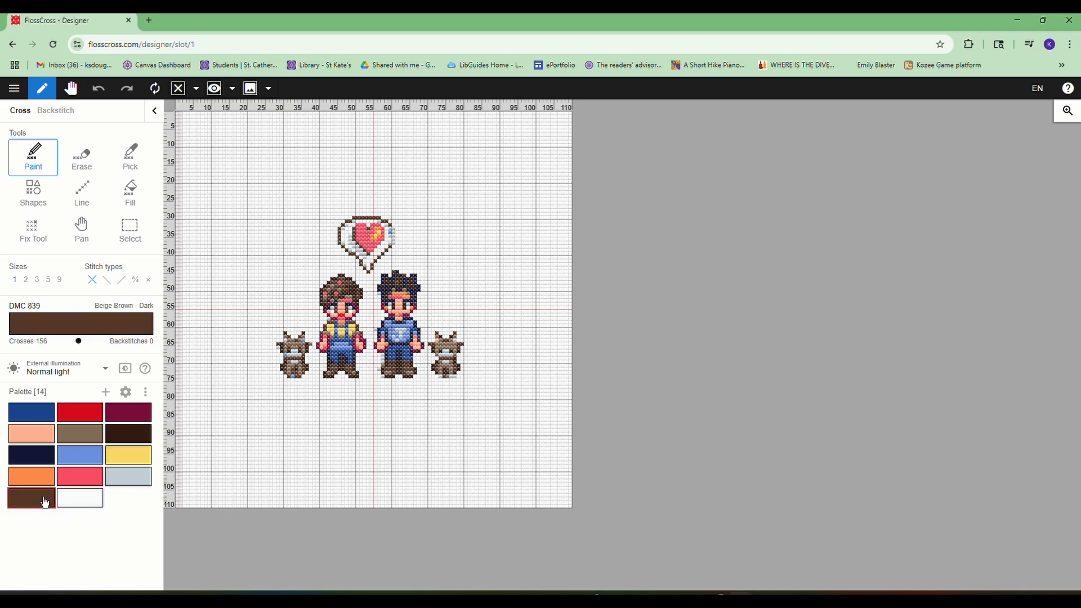
left_click(394, 244)
left_click(394, 237)
left_click(394, 233)
left_click(394, 229)
- View the Floss DMC colors offered as replacements for the brown DMC 839 thread
left_click(78, 329)
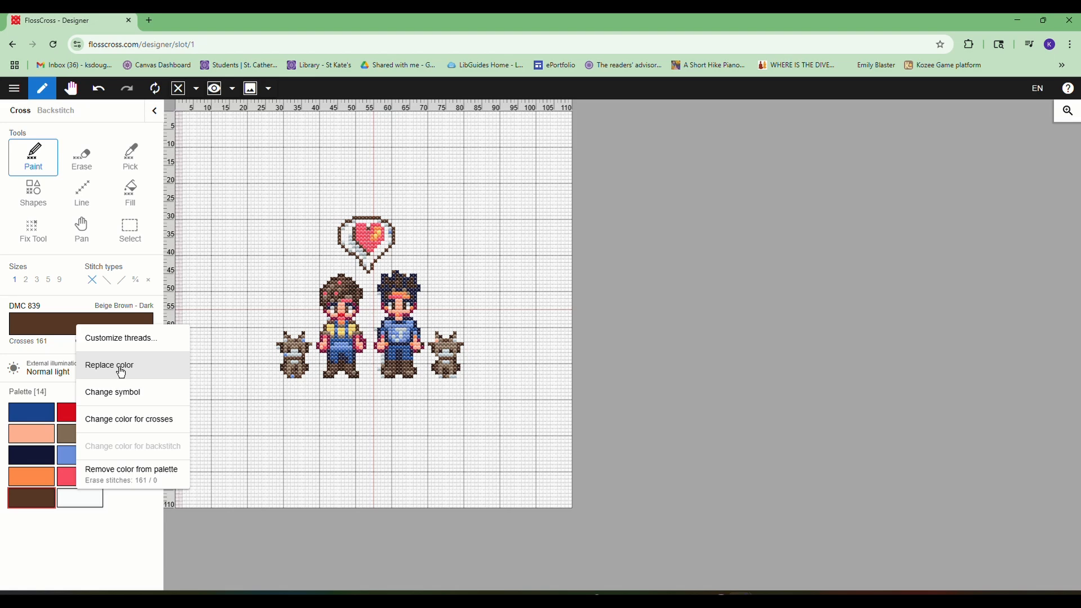
left_click(121, 529)
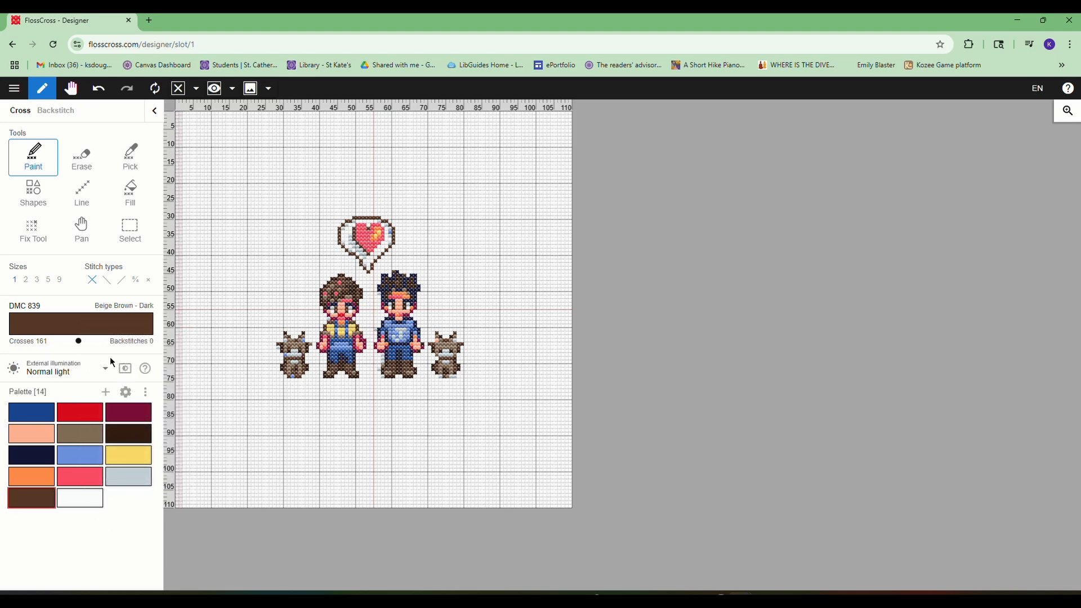
left_click_drag(45, 309, 12, 311)
right_click(38, 337)
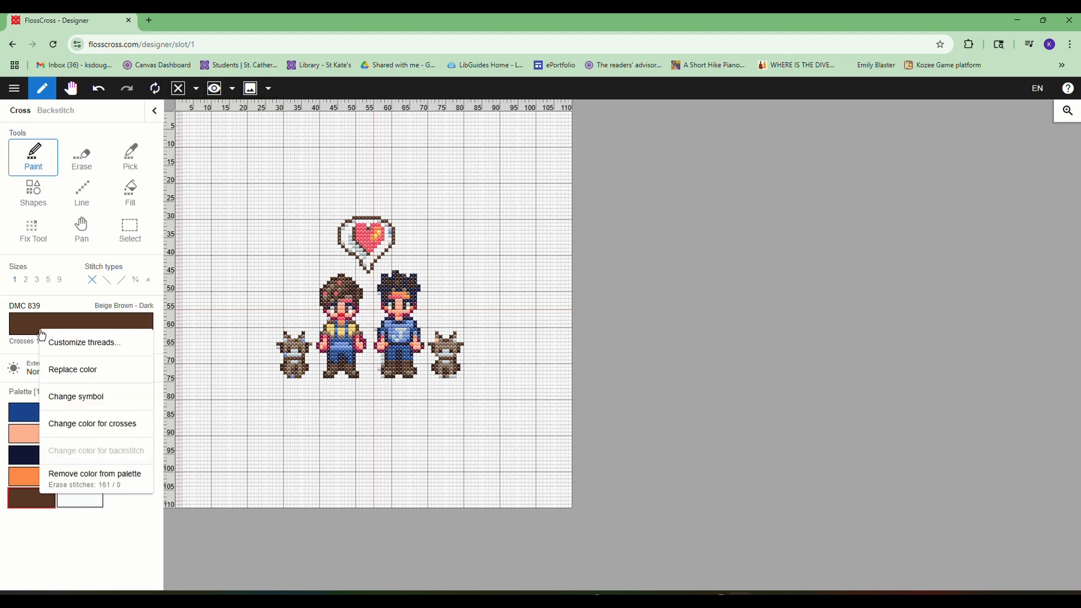
left_click(73, 369)
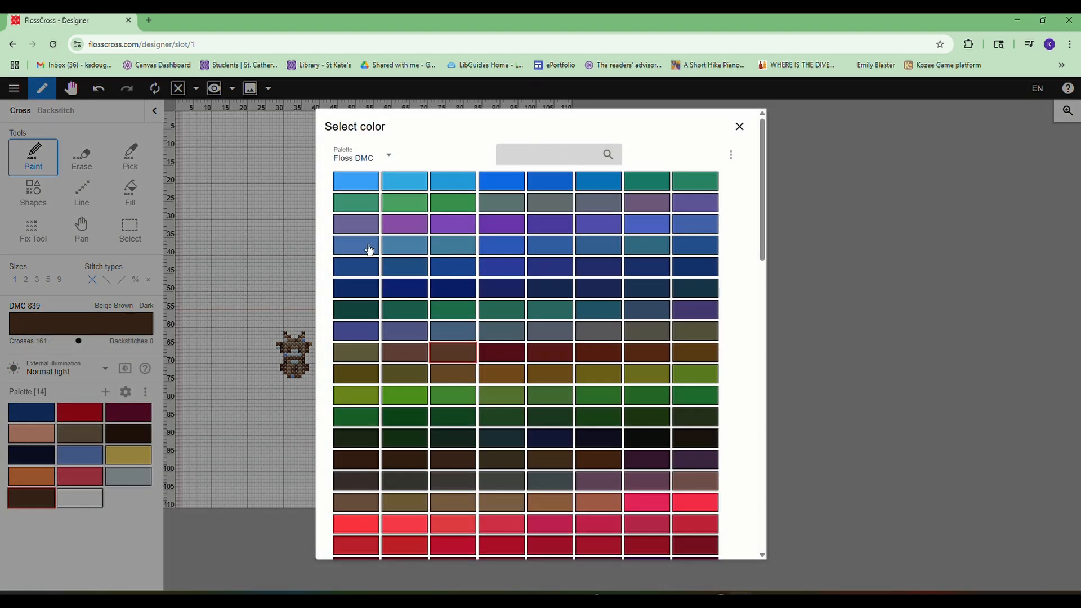
left_click(740, 127)
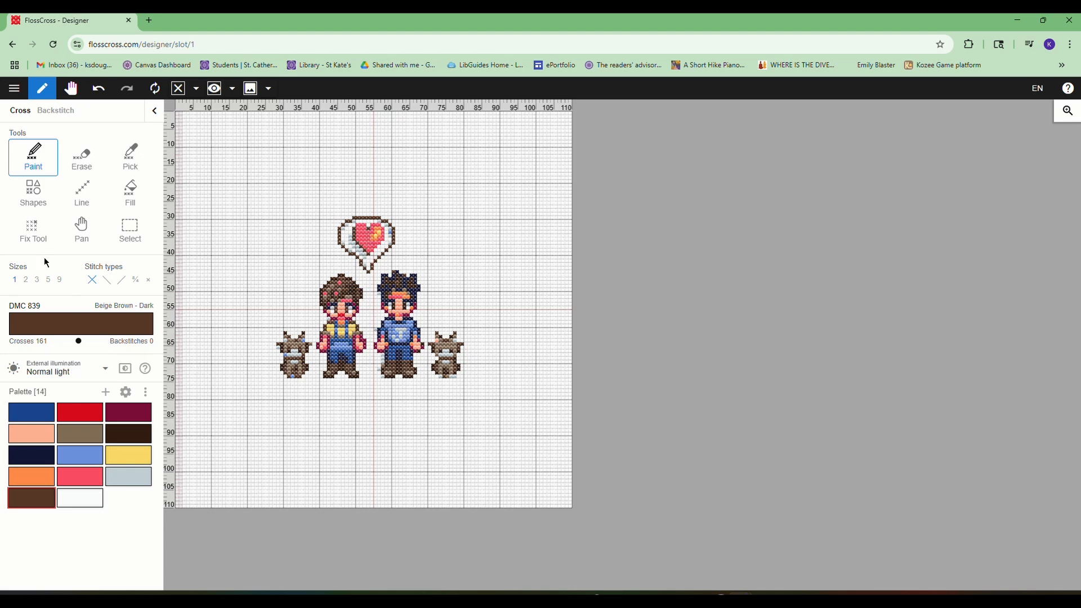
- Select the blue-shirted character together with the adjacent cat and move them about 7 stitches to the right
left_click(139, 238)
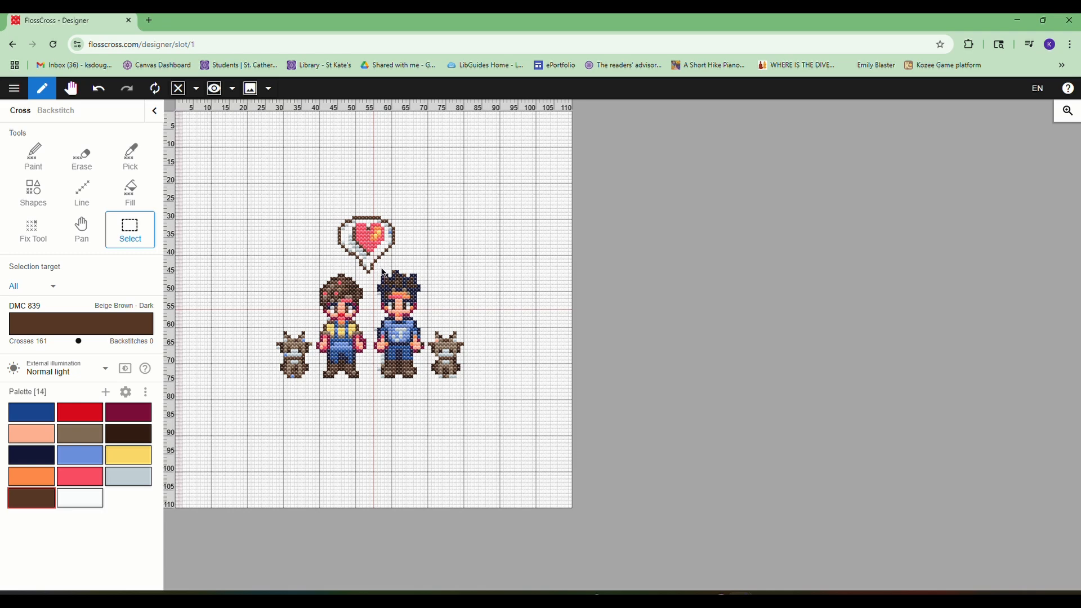
mouse_move(381, 269)
left_mouse_down()
mouse_move(471, 366)
mouse_move(473, 383)
mouse_move(381, 266)
left_mouse_up()
left_click(376, 268)
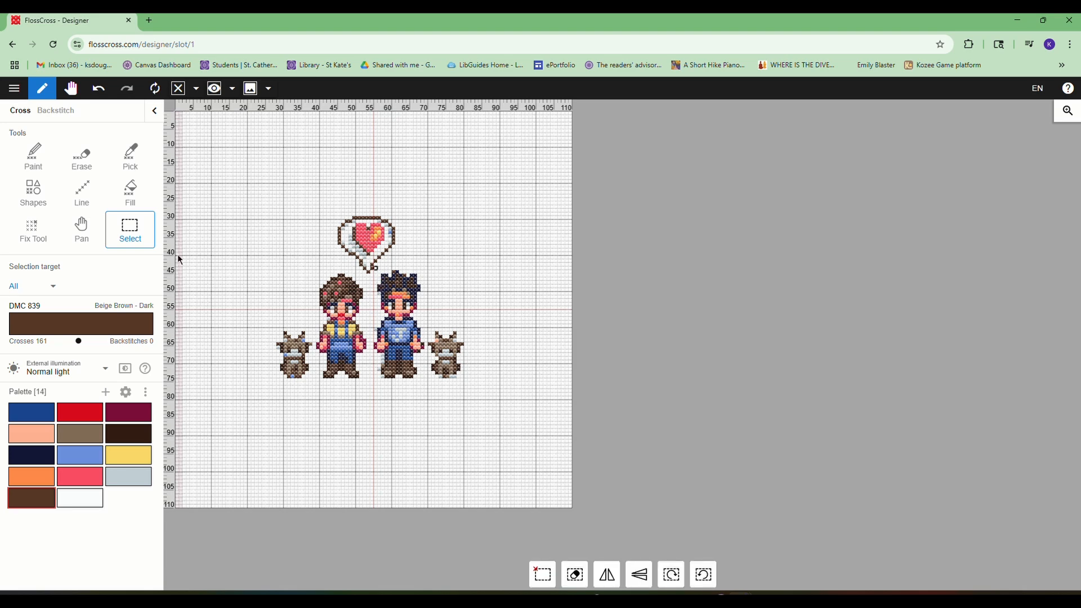
left_click(377, 272)
left_click_drag(378, 267, 485, 392)
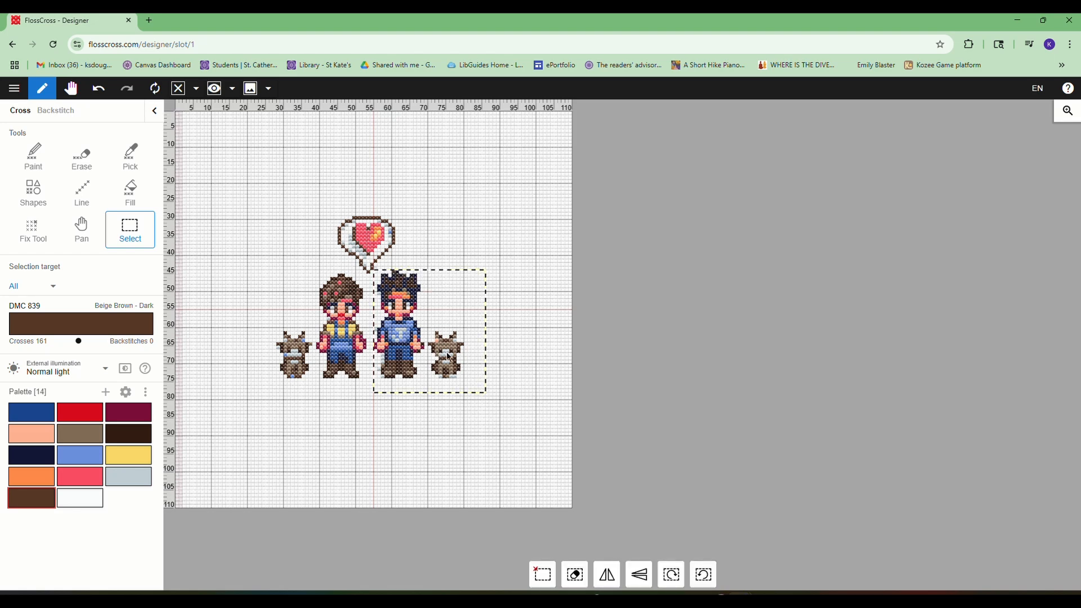
mouse_move(449, 357)
left_mouse_down()
mouse_move(485, 357)
mouse_move(456, 356)
left_mouse_up()
- Move the heart bubble about 2 stitches right and the blue-shirted character with its cat about 4 stitches back left
left_click_drag(331, 198, 388, 253)
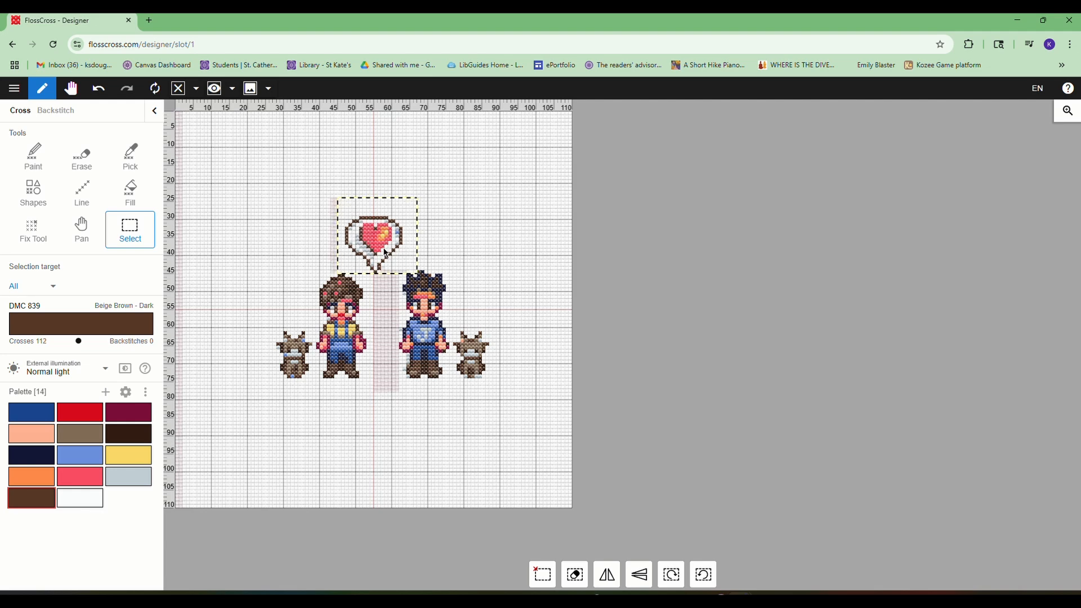
left_click_drag(383, 248, 455, 357)
key("ctrl+z")
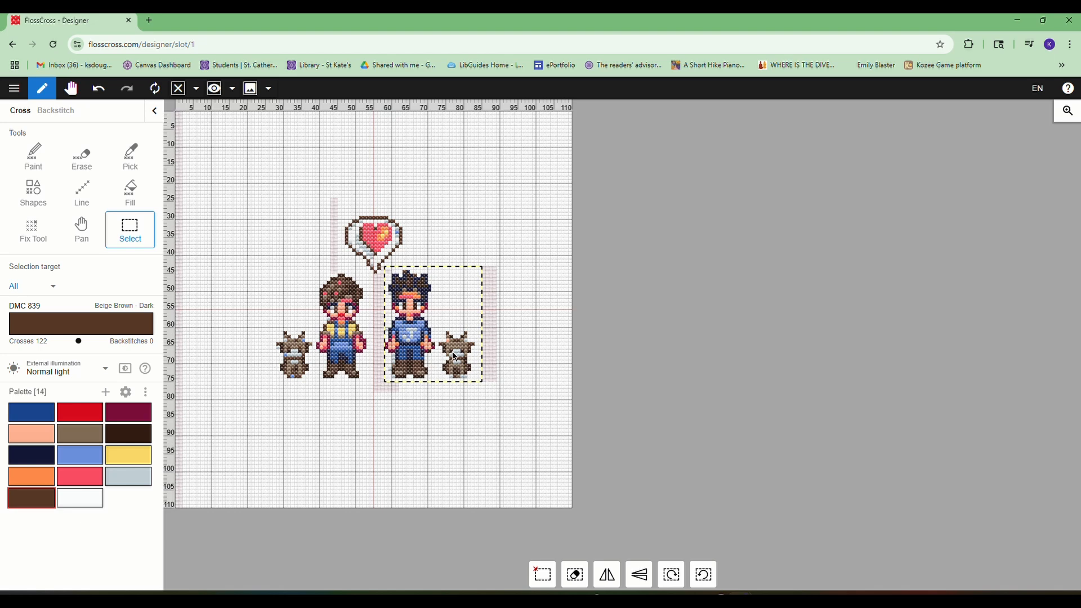
left_click(501, 393)
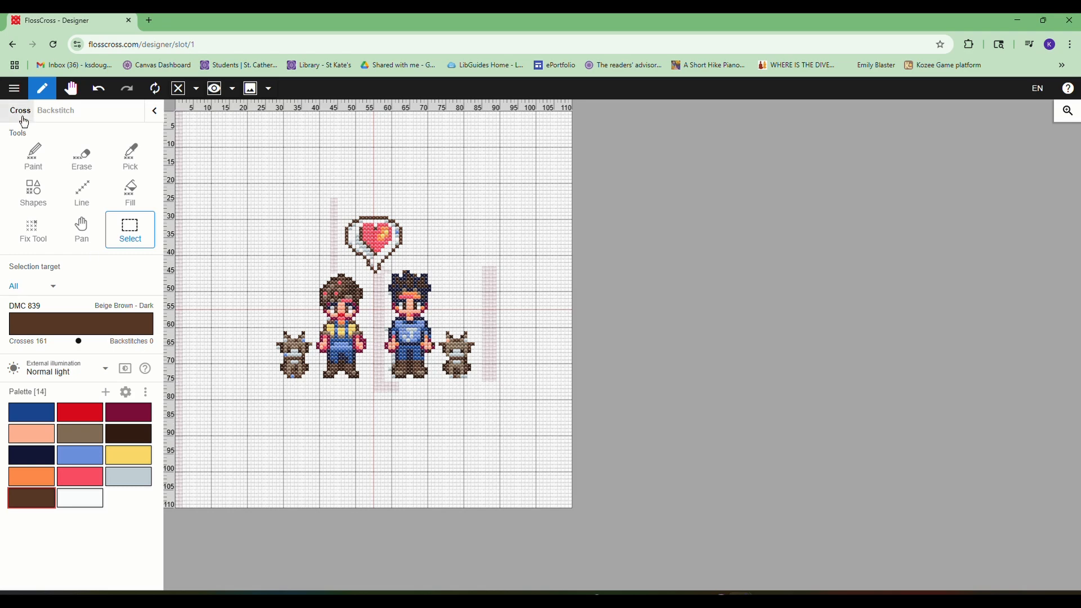
- Switch back to the Paint tool and open the PDF export settings for the pattern
left_click(42, 225)
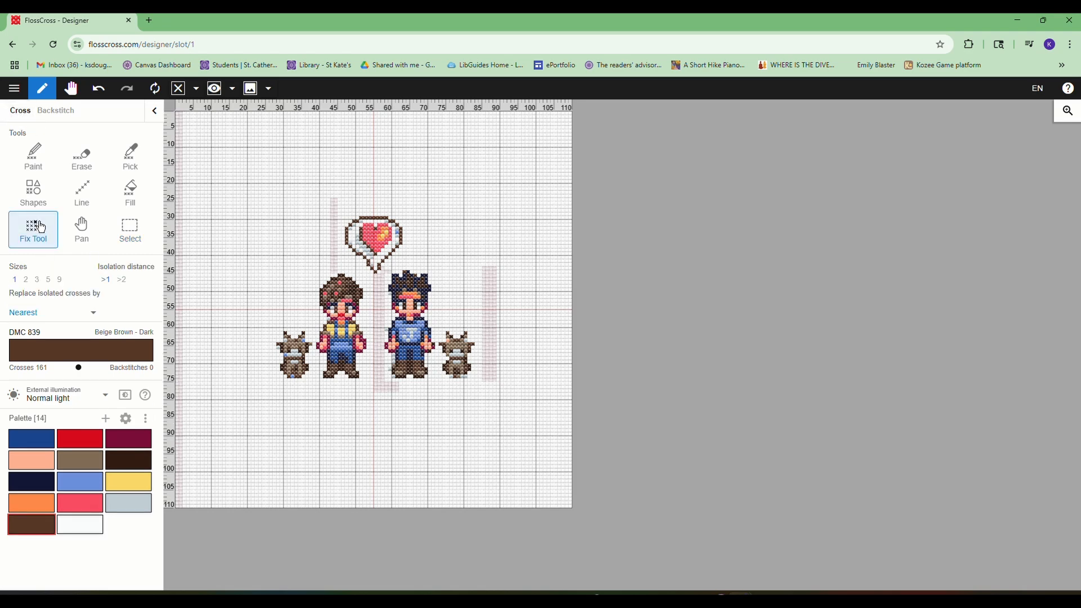
left_click(33, 169)
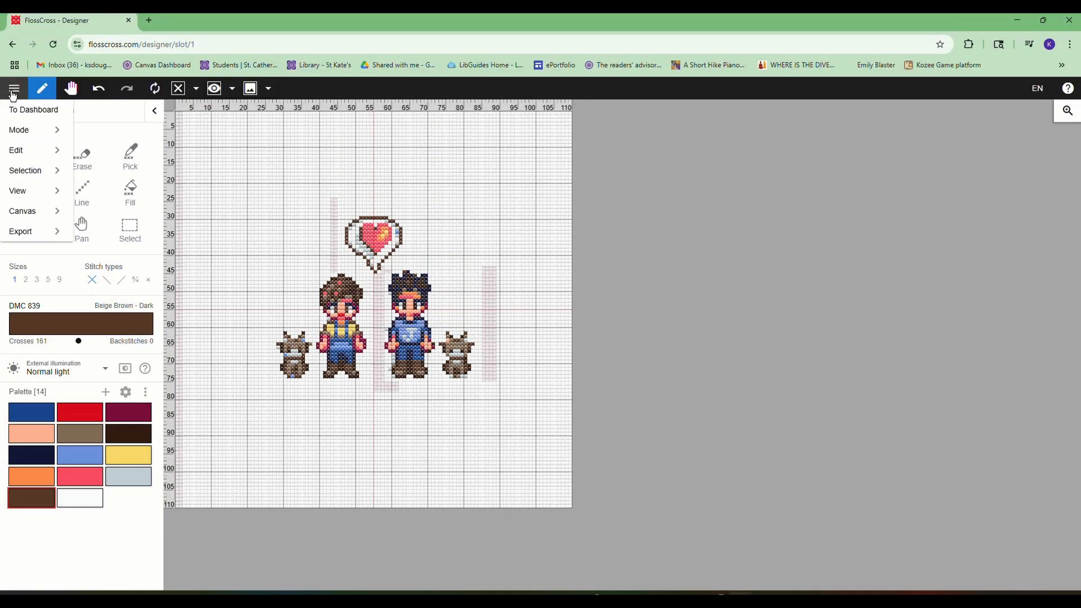
left_click(14, 90)
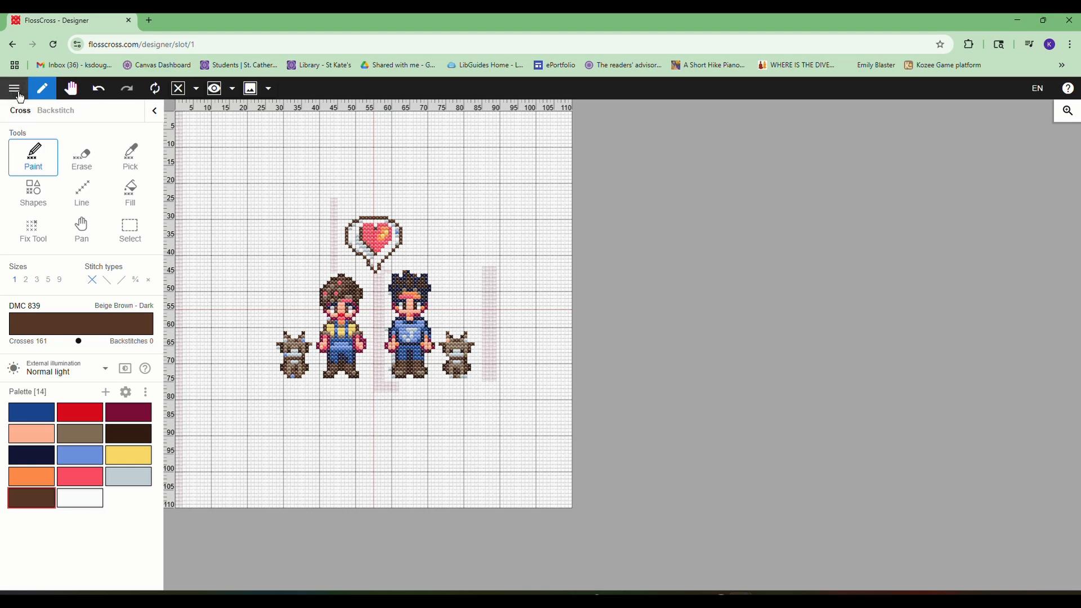
left_click(18, 95)
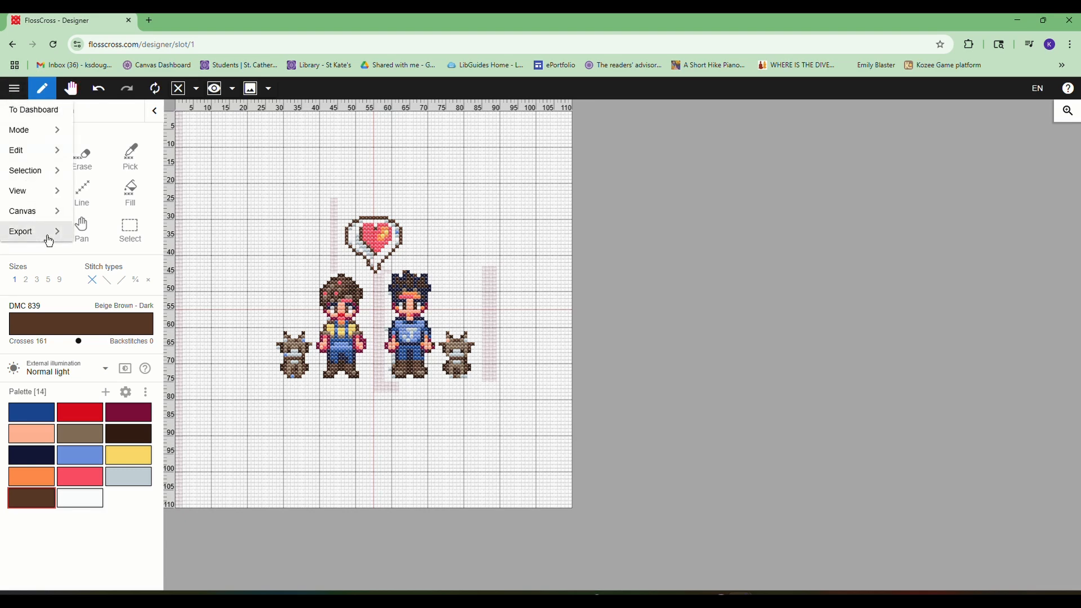
mouse_move(51, 241)
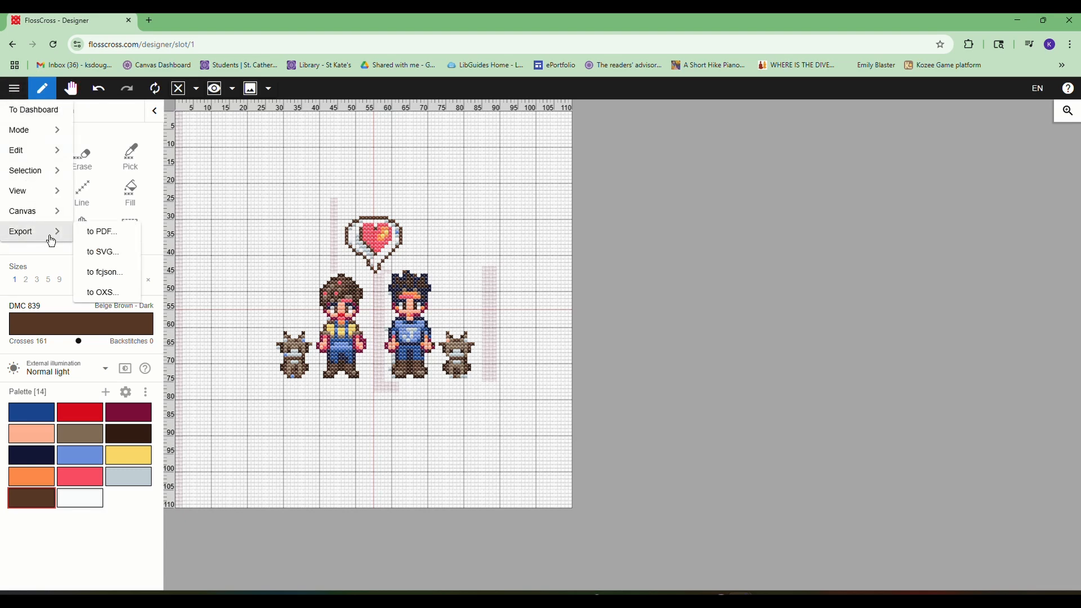
left_click(122, 237)
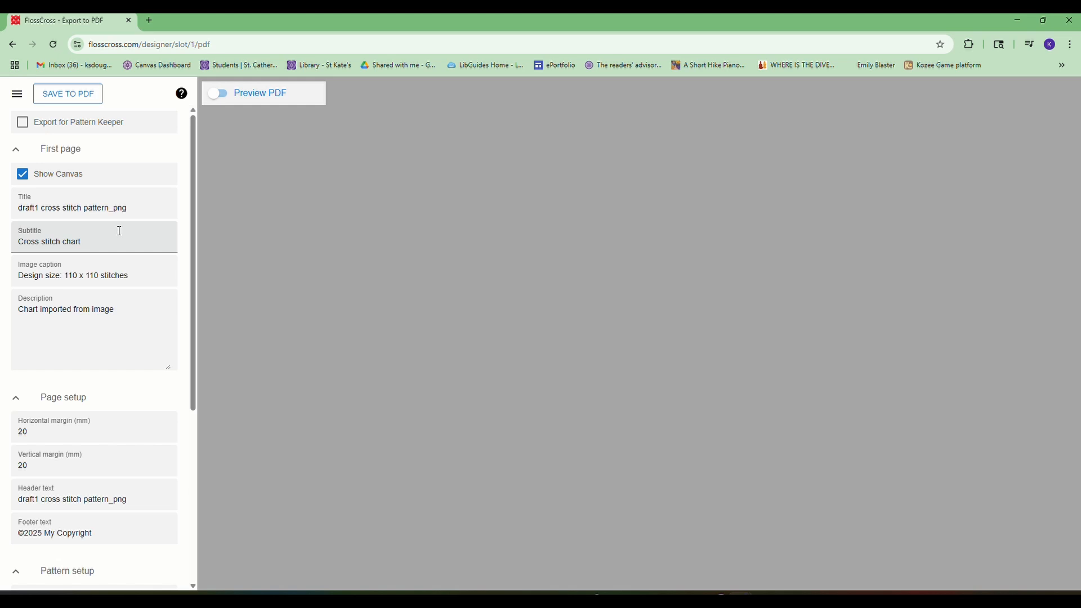
- Review the PDF export settings, turn on the PDF preview, and look through its pages to the floss list
left_click(82, 207)
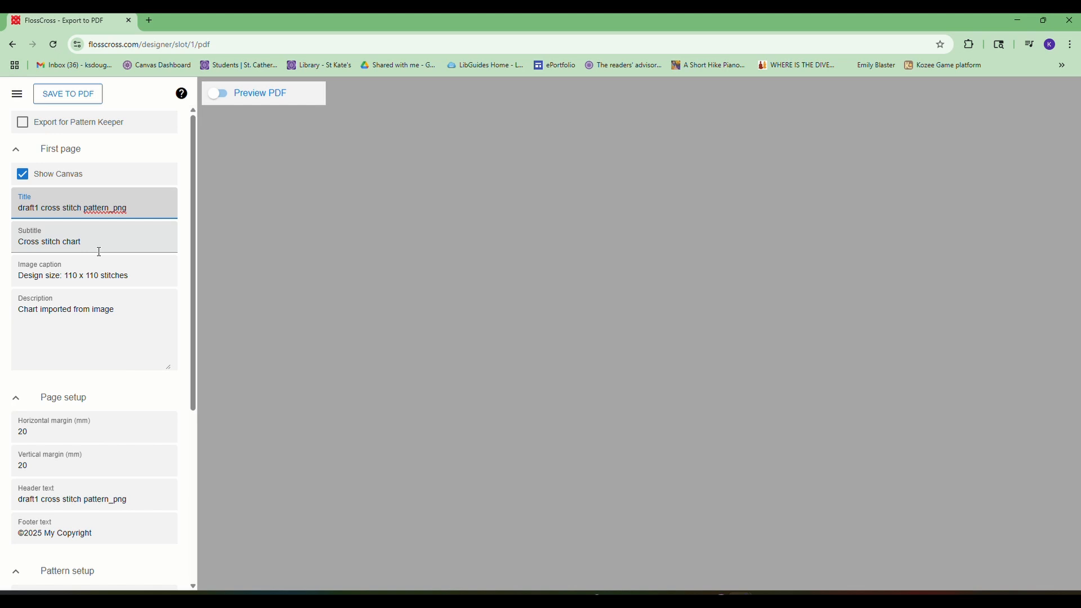
scroll(99, 252, "down", 2)
scroll(92, 234, "down", 1)
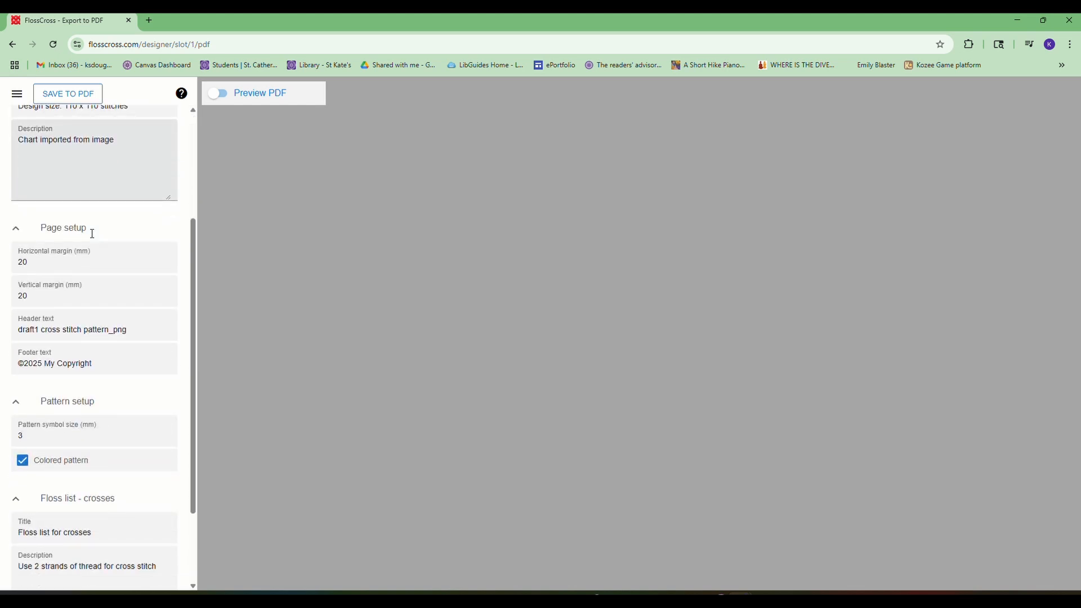
scroll(92, 233, "down", 2)
left_click(219, 93)
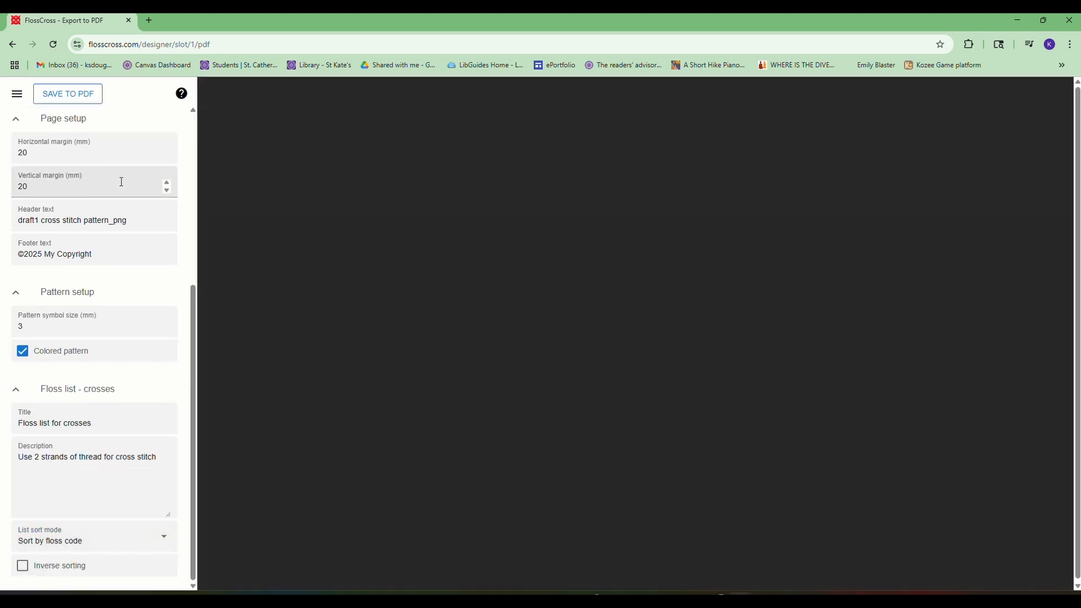
scroll(413, 224, "down", 15)
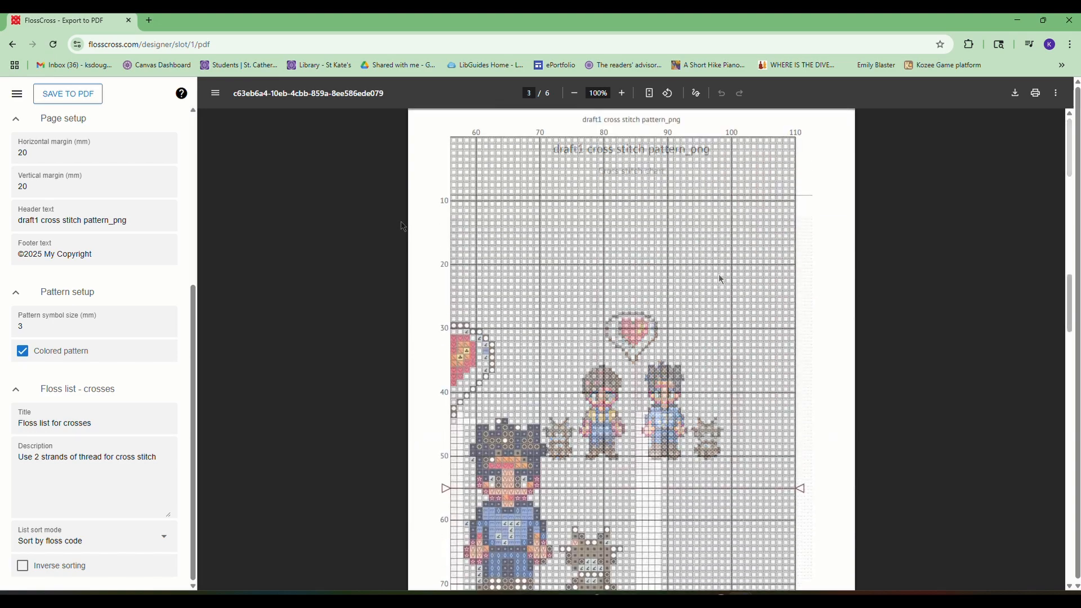
scroll(720, 278, "down", 20)
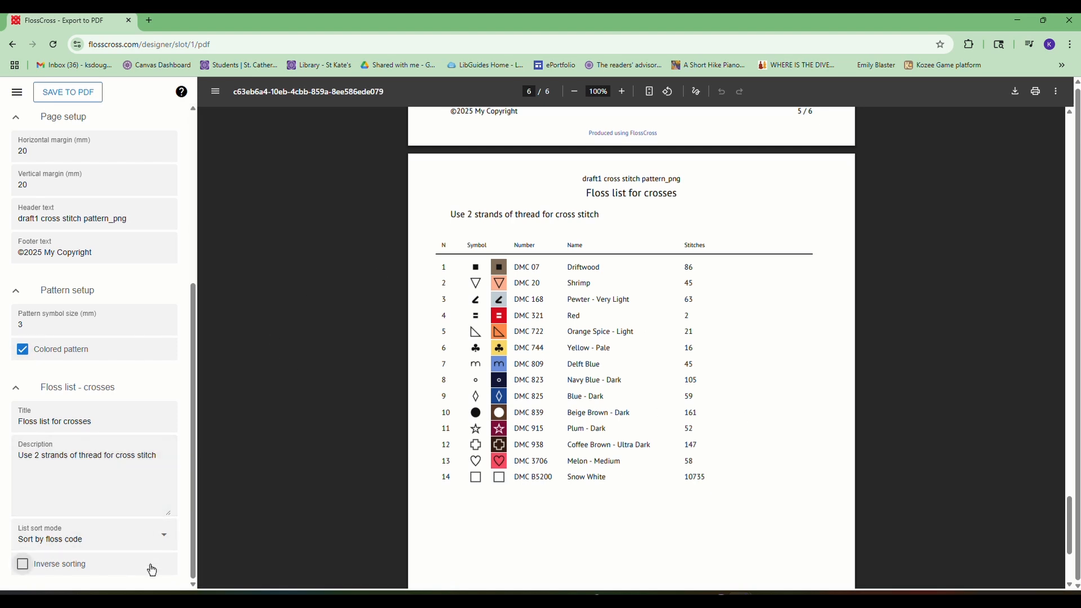
- Set the floss list to sort by stitches count and check its new order in the PDF preview
left_click(158, 541)
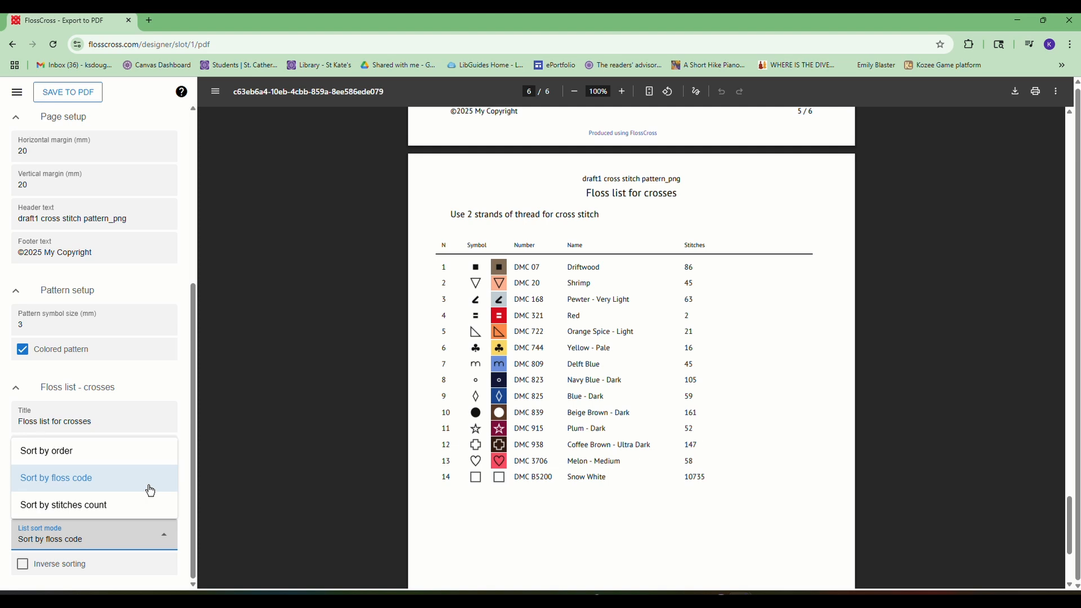
left_click(143, 509)
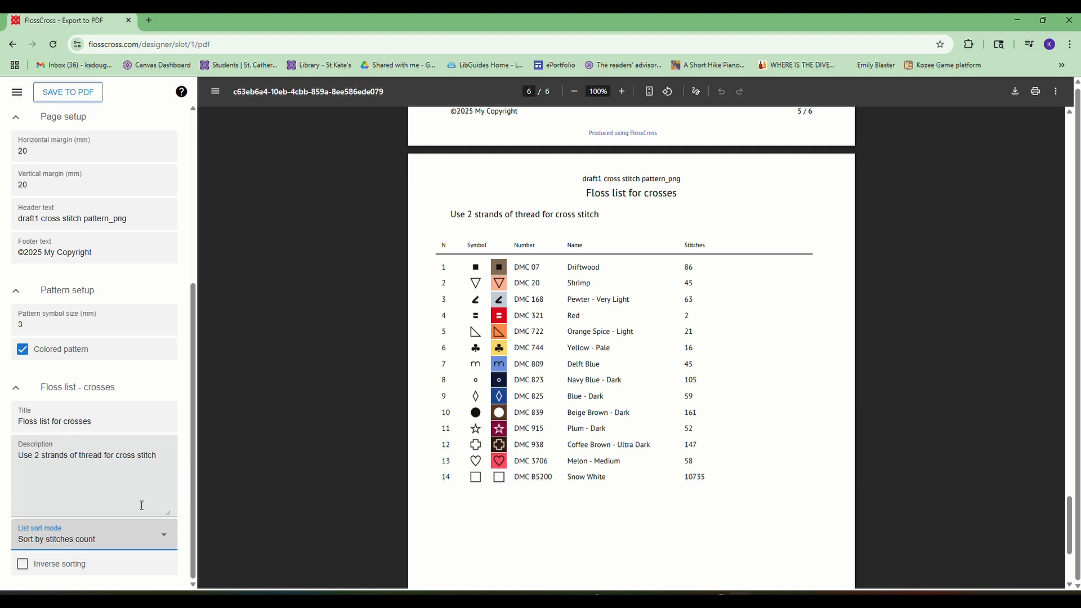
scroll(502, 427, "down", 8)
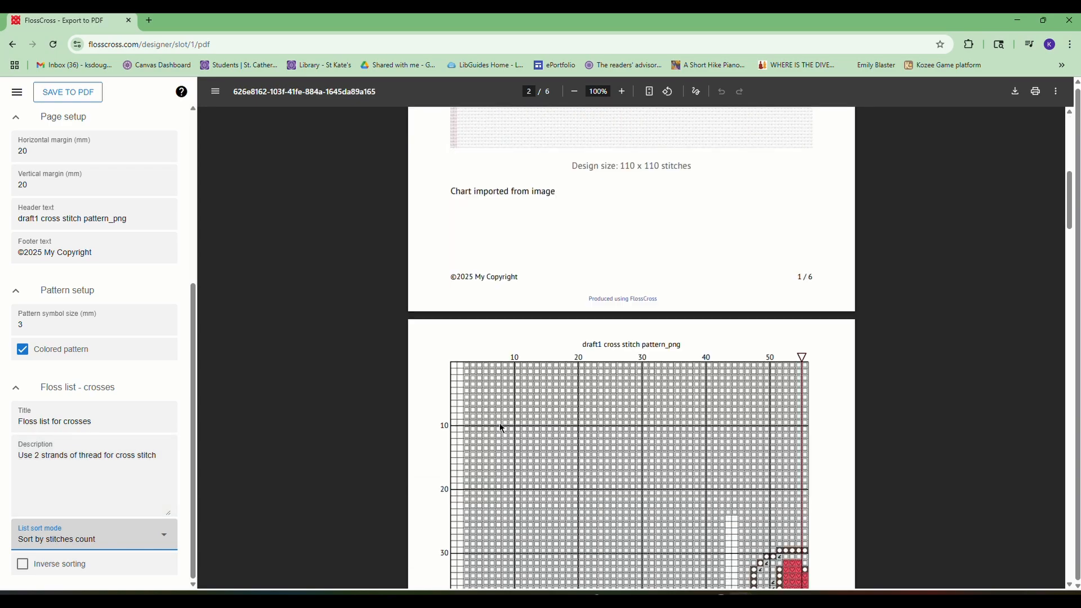
scroll(502, 428, "down", 20)
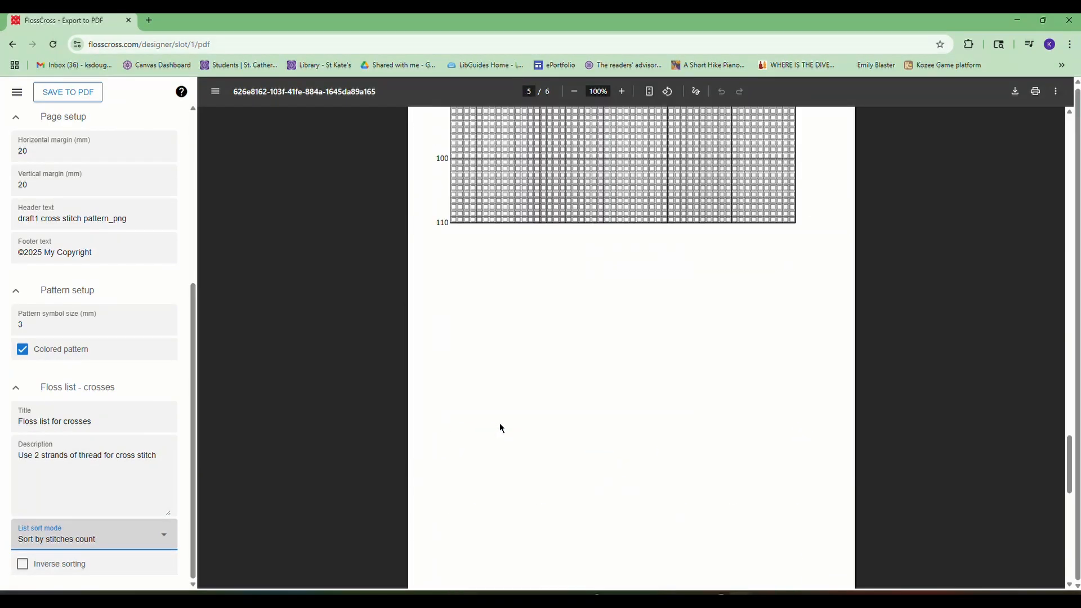
scroll(502, 428, "down", 10)
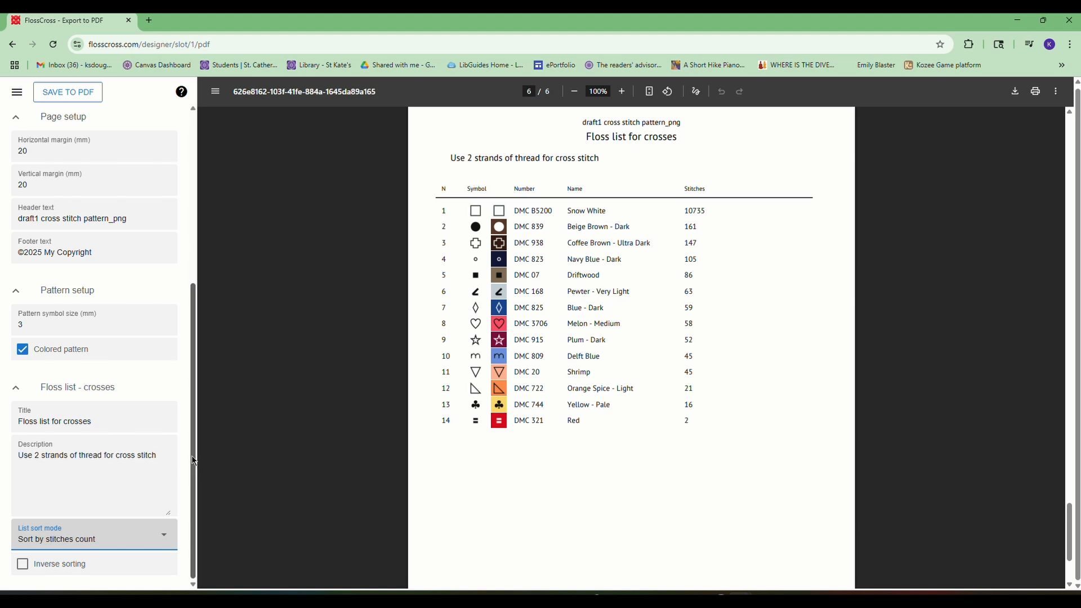
- Save the pattern as a PDF with the file name "draft1 cross stitch pattern", dropping the "_png" ending
left_click_drag(192, 483, 187, 292)
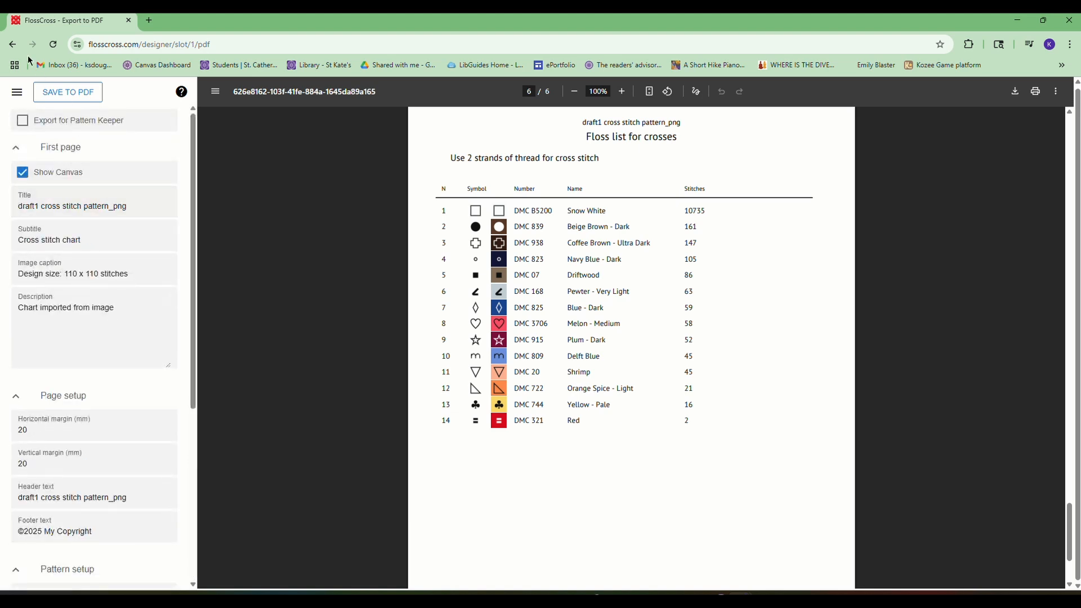
left_click(67, 98)
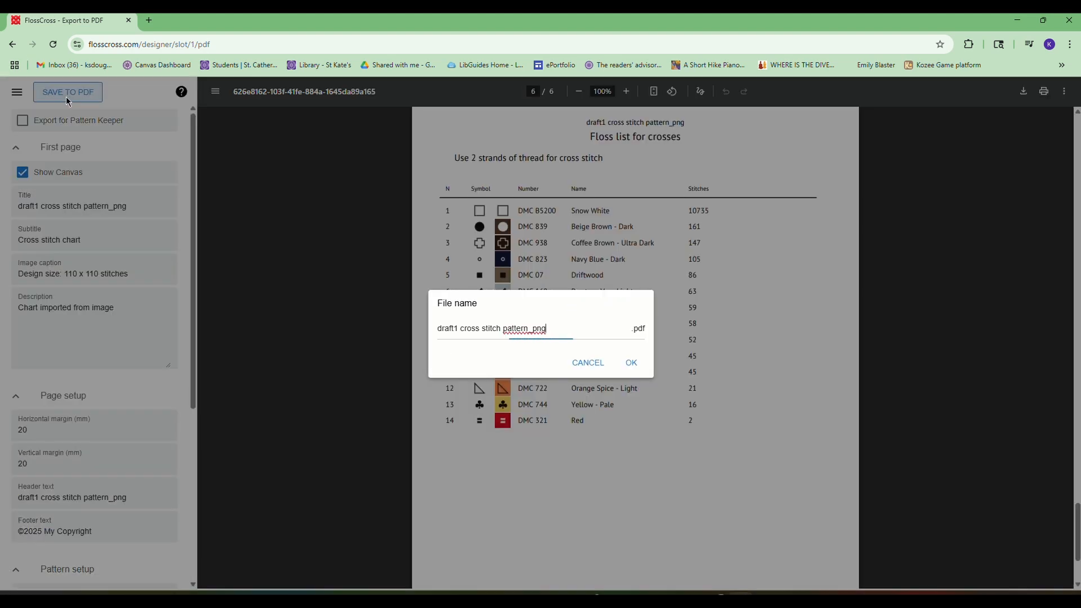
left_click_drag(557, 332, 530, 329)
left_click(560, 332)
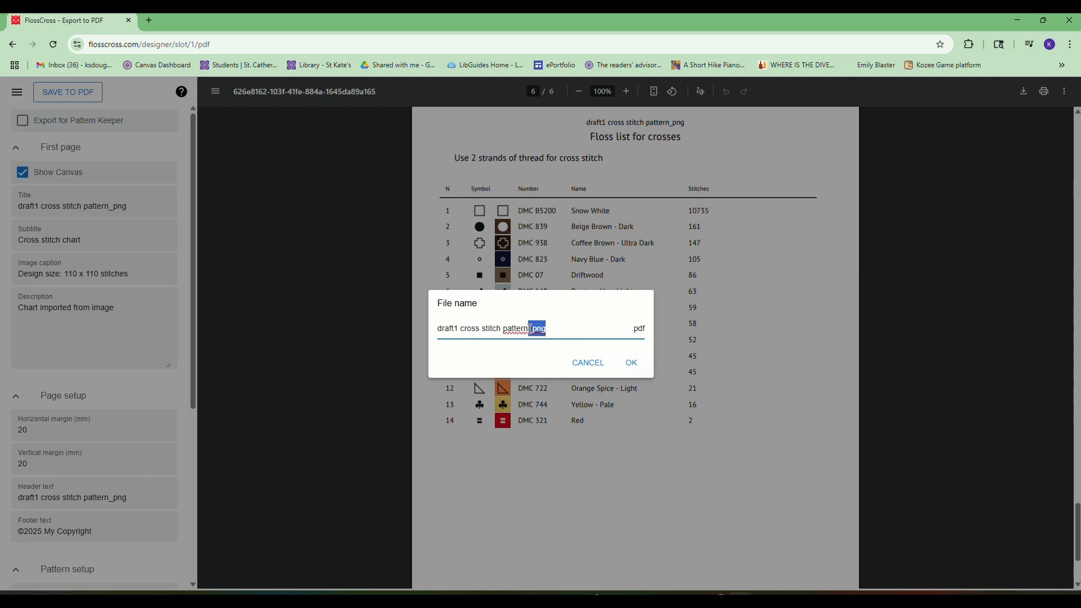
key("BackSpace")
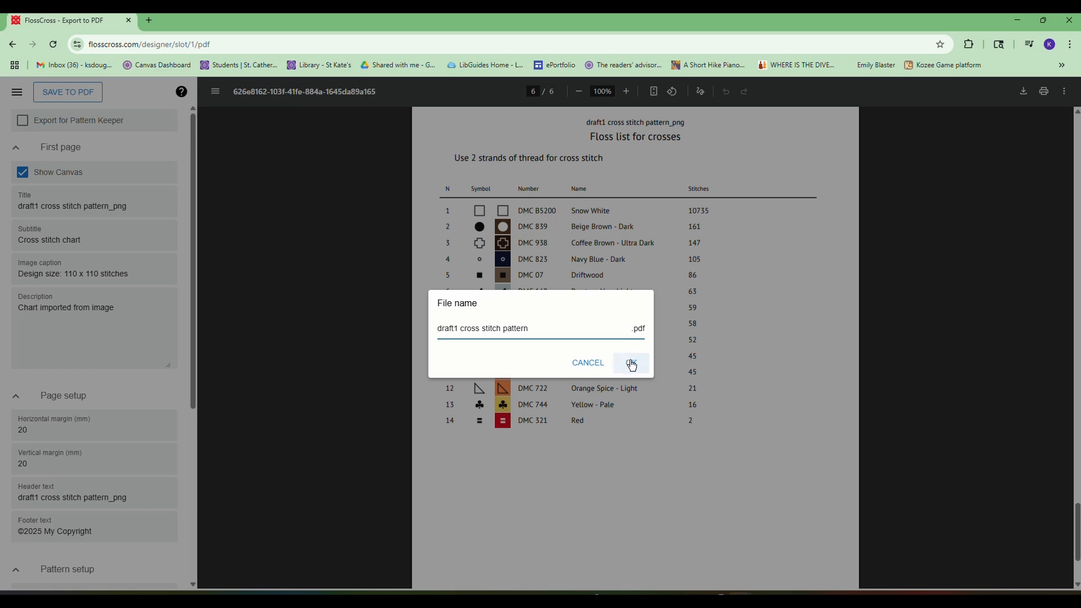
left_click(632, 365)
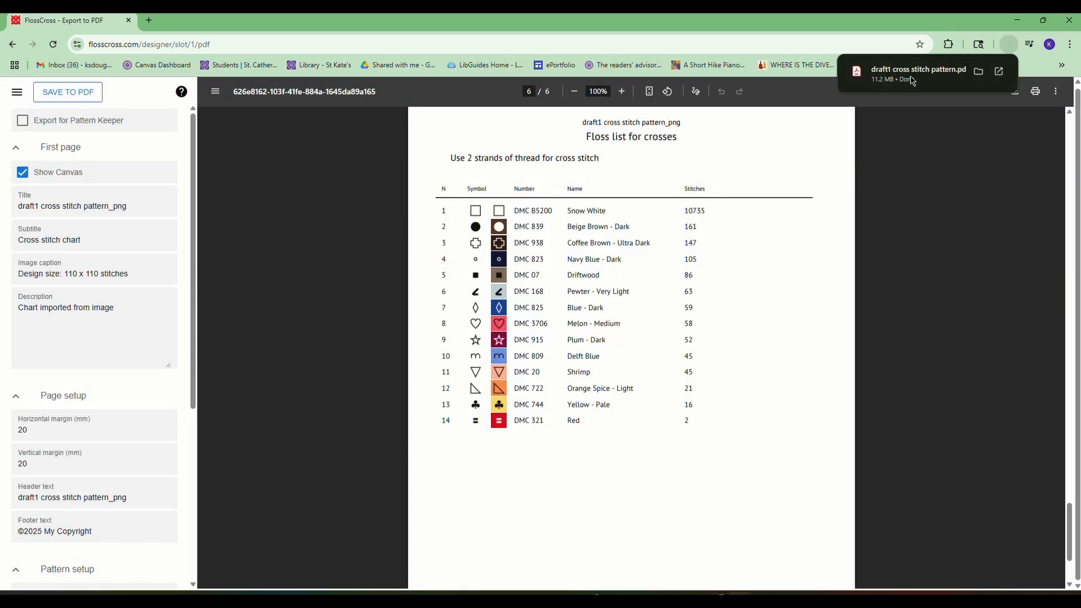
- Switch to Adobe Acrobat and examine the cover page, stitch charts and centre markers of the Stardew Inspired Portrait PDF
left_click(910, 79)
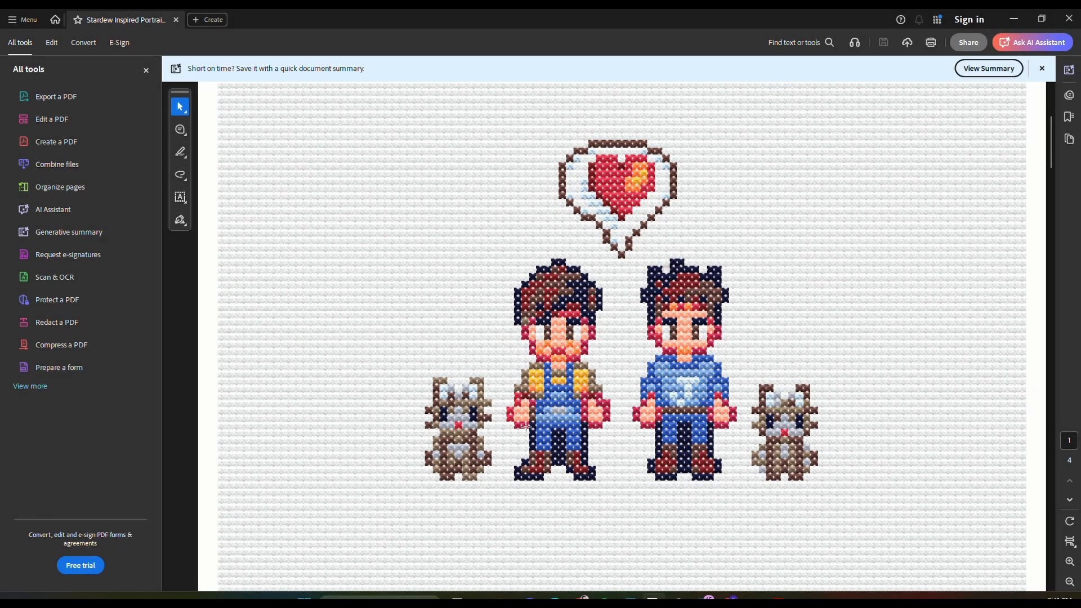
scroll(647, 492, "down", 1)
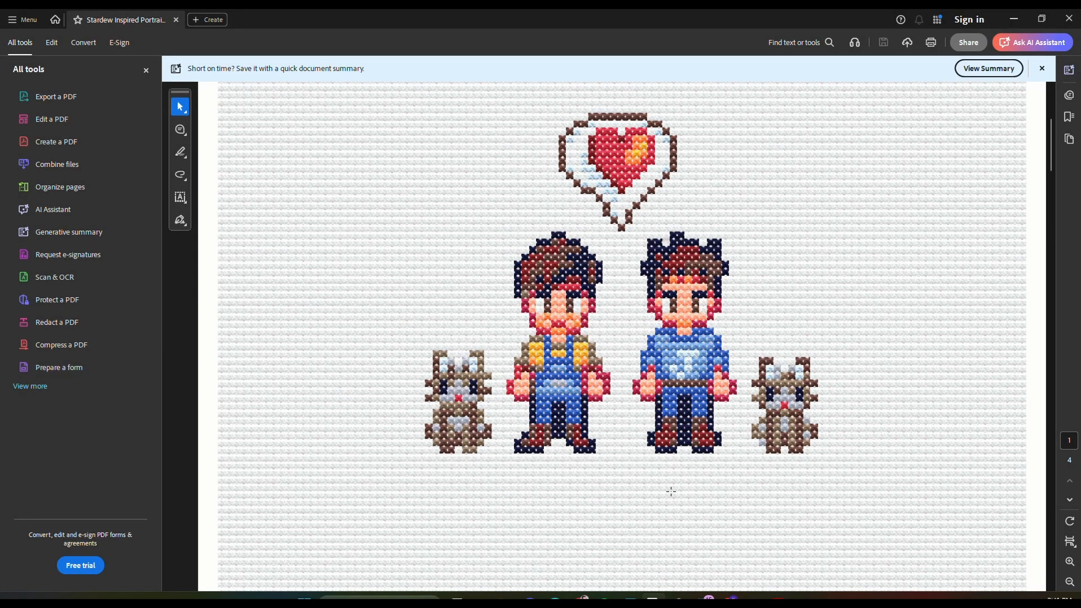
scroll(541, 450, "down", 5)
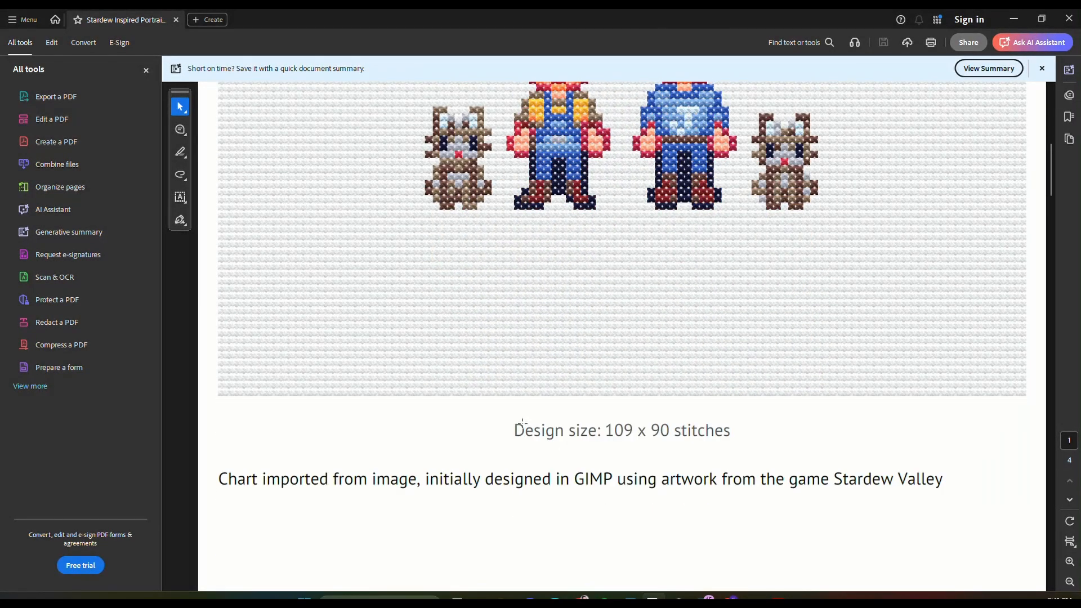
scroll(523, 423, "down", 15)
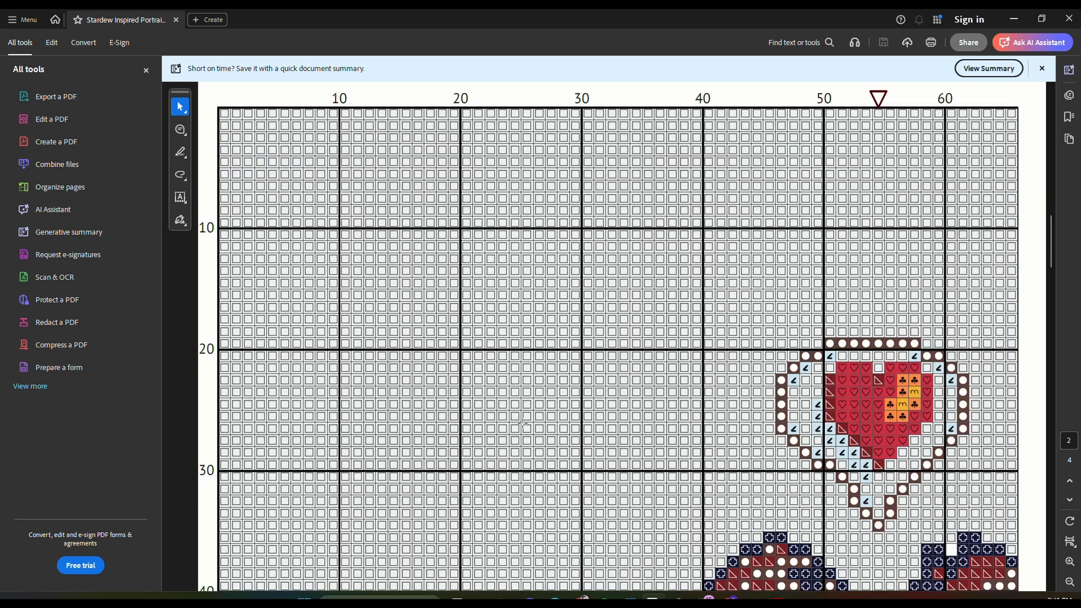
scroll(523, 422, "down", 4)
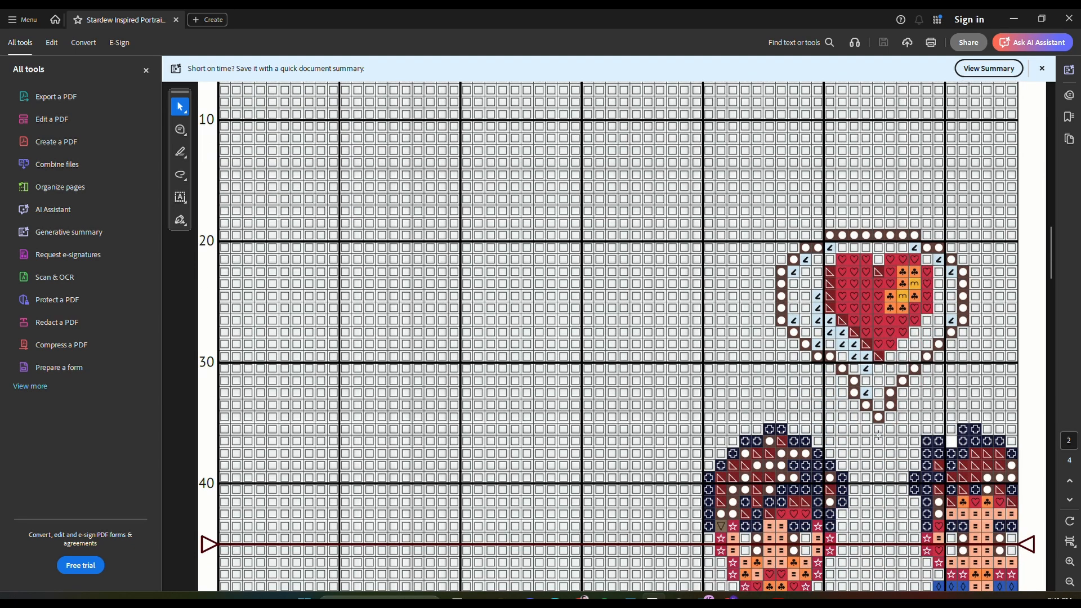
scroll(879, 435, "up", 4)
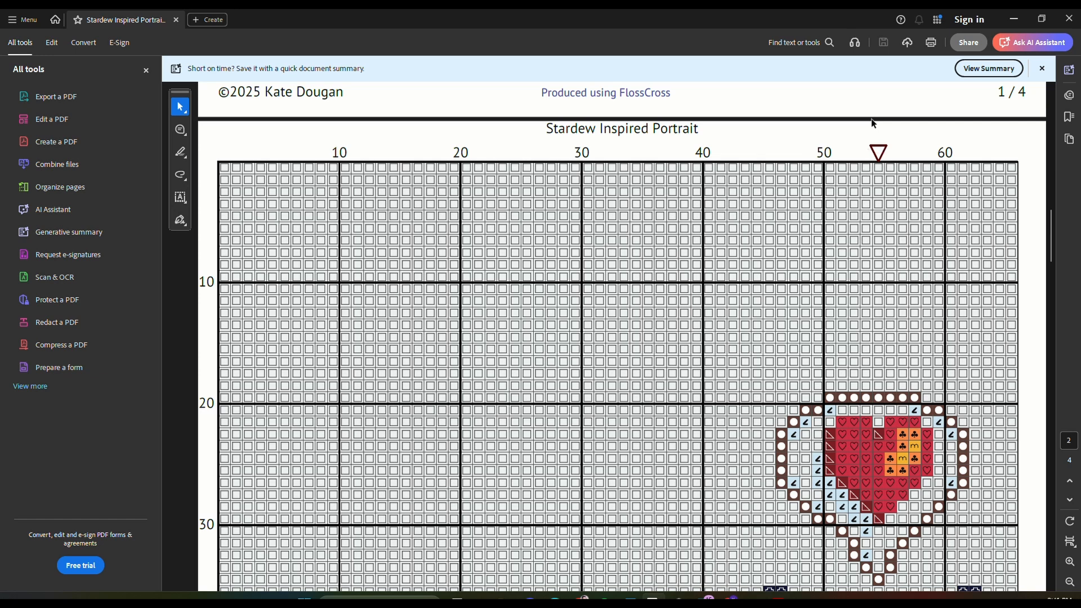
scroll(884, 333, "down", 7)
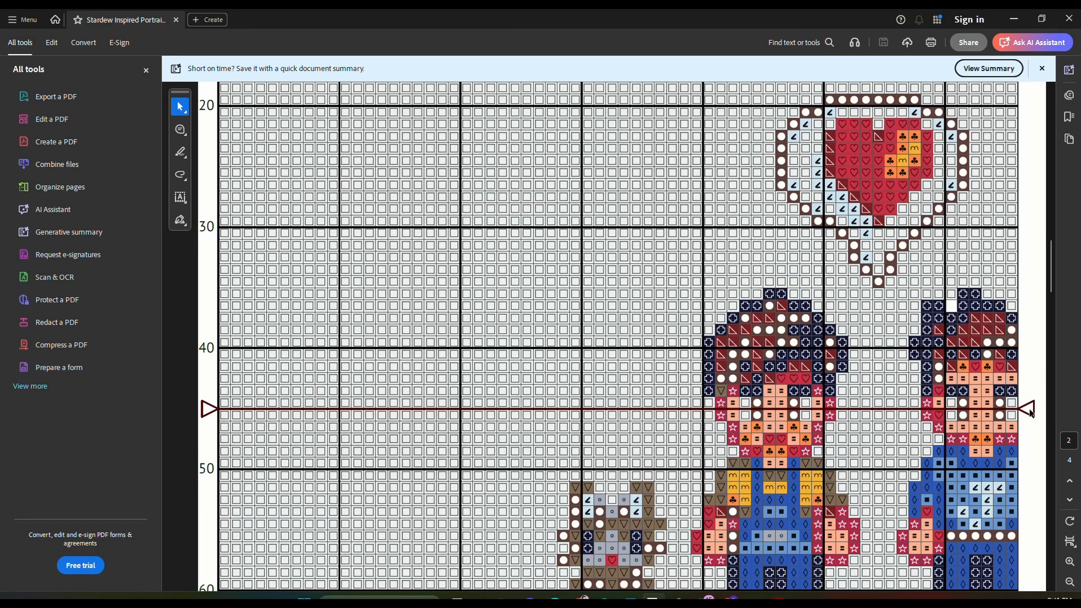
scroll(1025, 412, "down", 3)
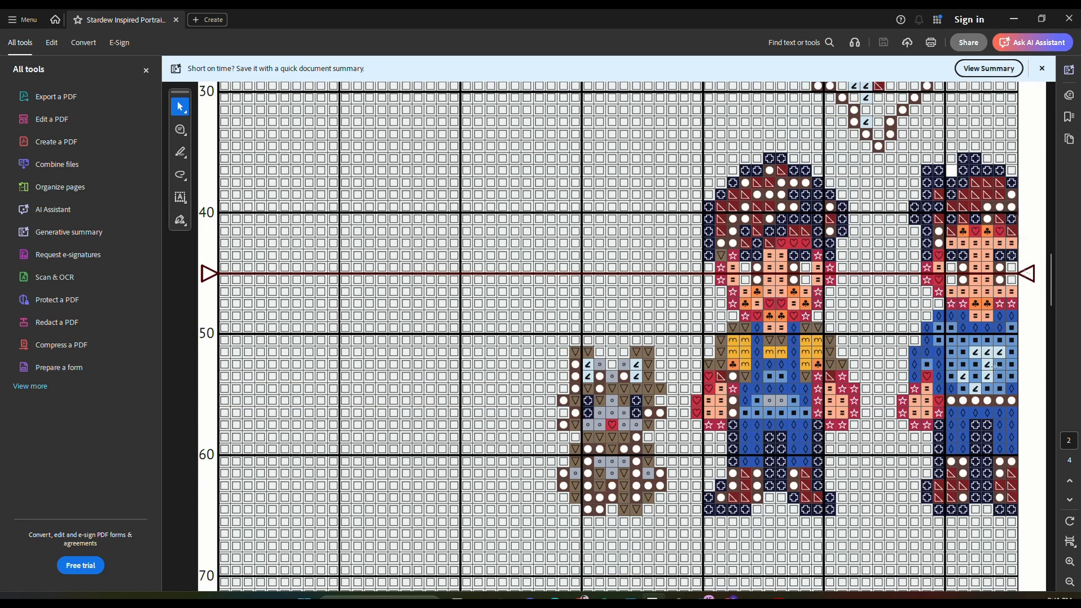
scroll(992, 406, "down", 15)
scroll(992, 406, "down", 5)
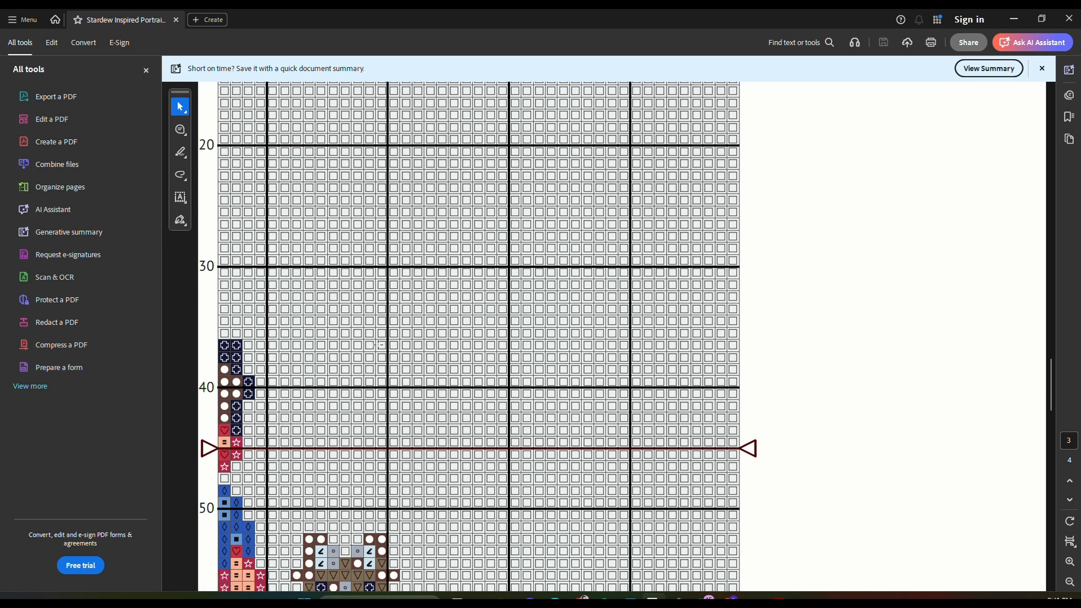
scroll(326, 431, "down", 20)
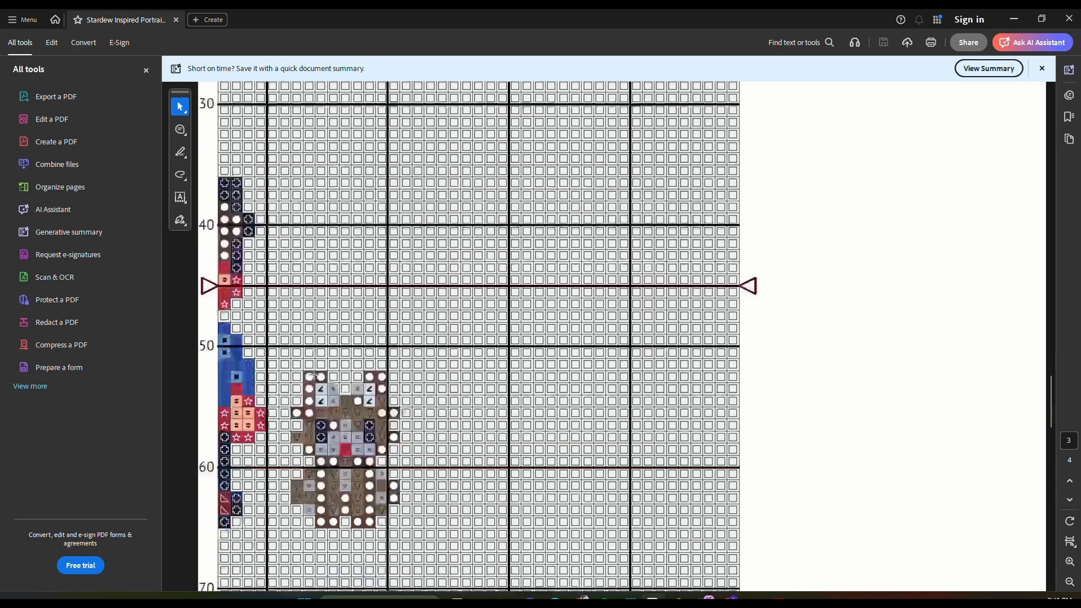
- Examine the symbols, DMC numbers, colour names and stitch counts in the finished PDF's floss list
scroll(314, 375, "down", 4)
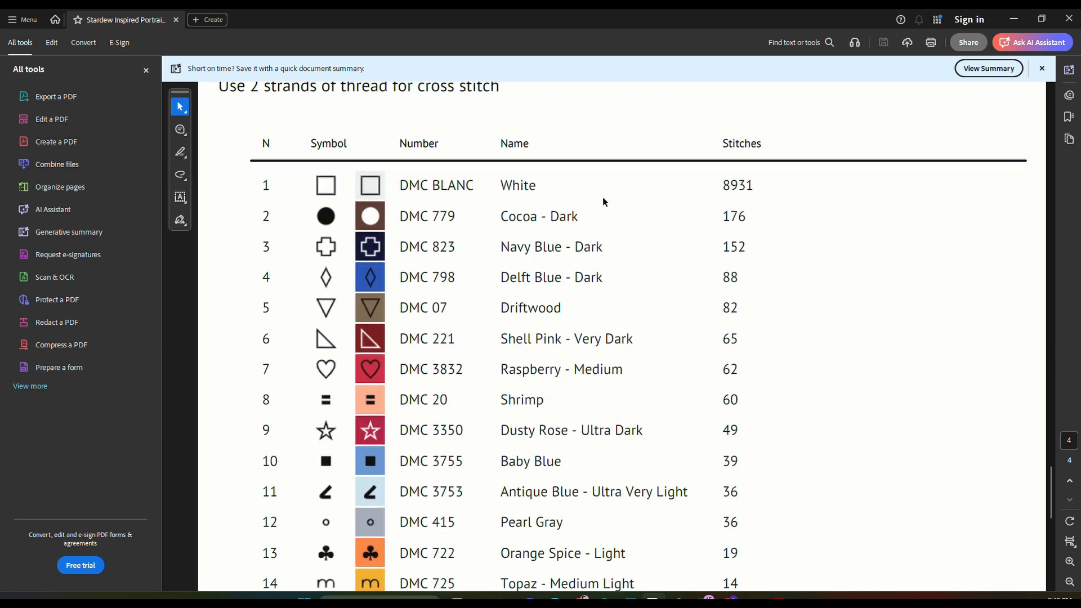
scroll(603, 202, "down", 2)
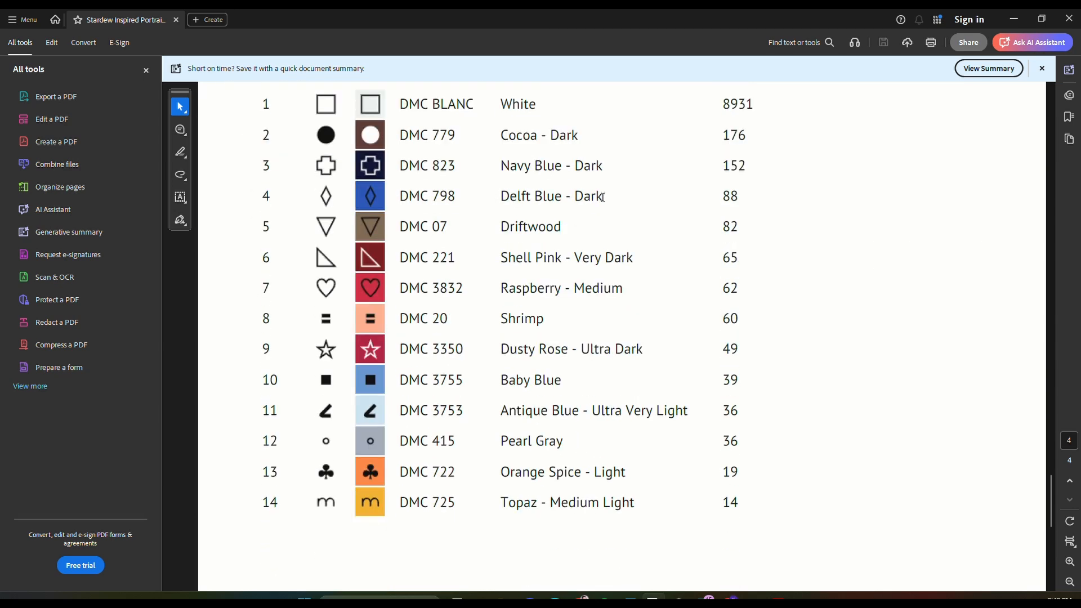
scroll(603, 197, "up", 1)
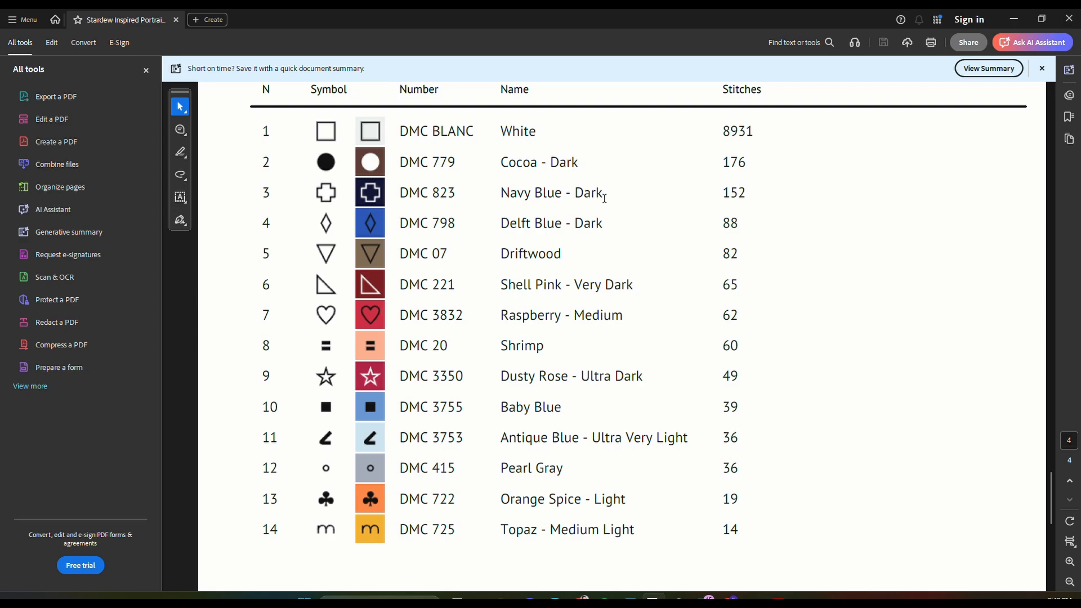